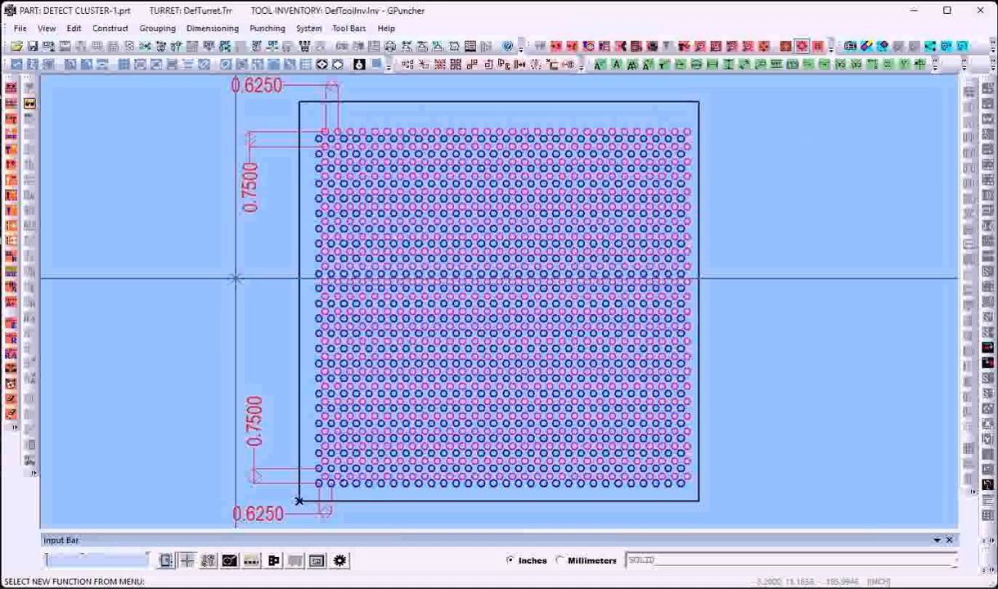
Step: Inspect the geometry properties of individual holes in the red and blue perforation patterns, including the hole diameter
click(74, 28)
click(95, 46)
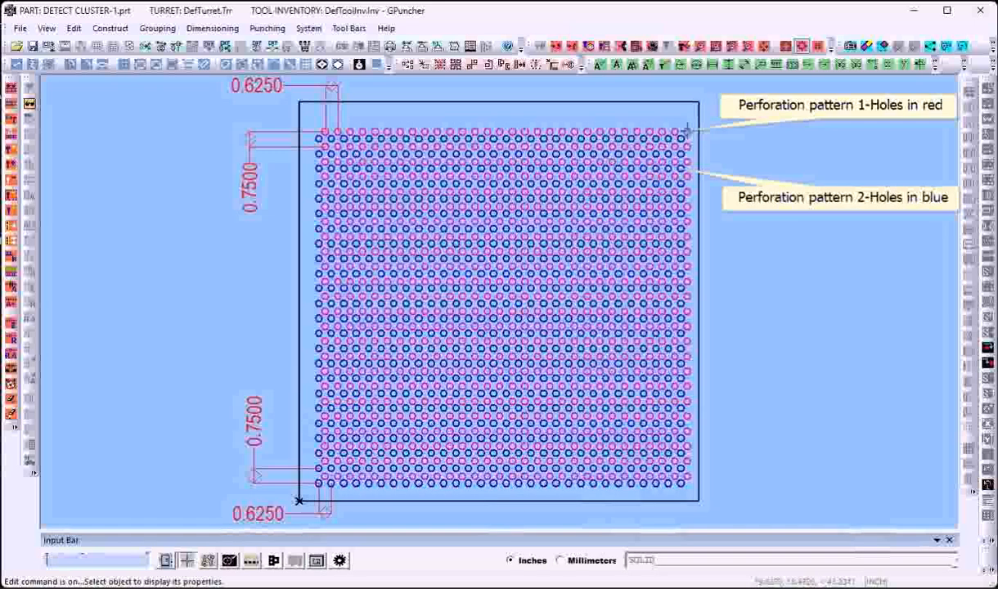
click(326, 136)
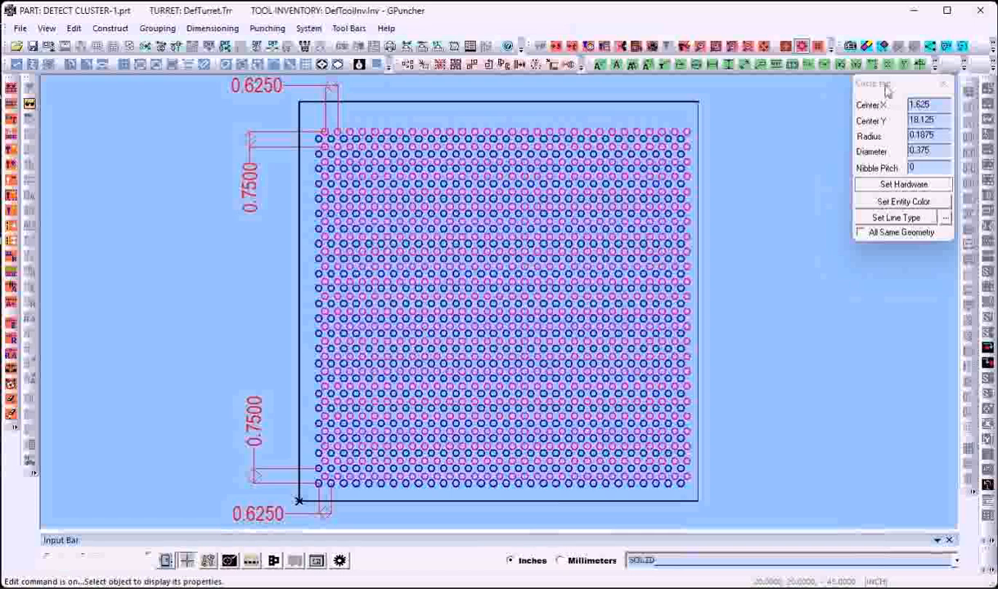
drag(894, 150, 916, 150)
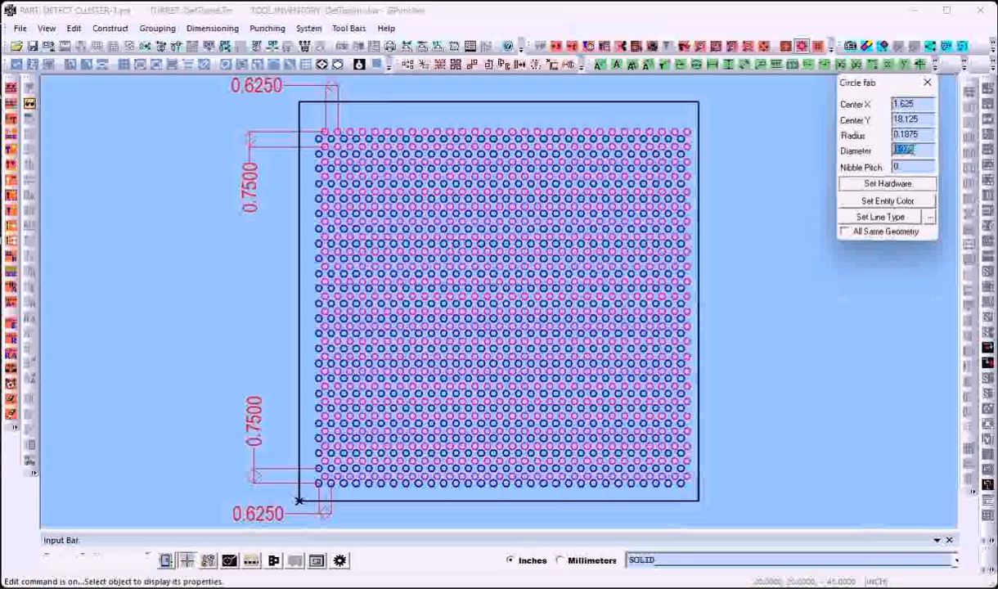
click(505, 348)
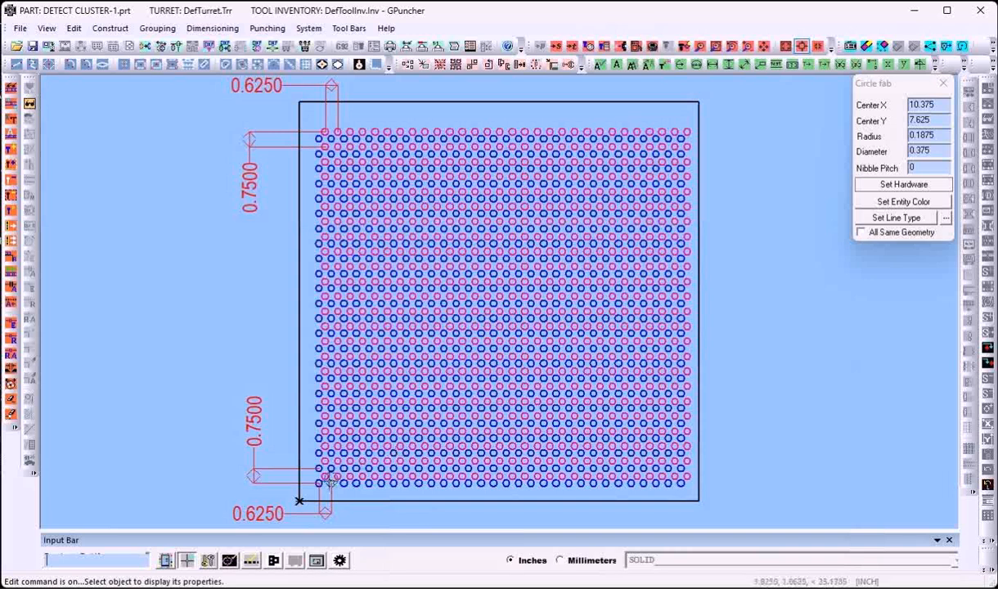
click(326, 474)
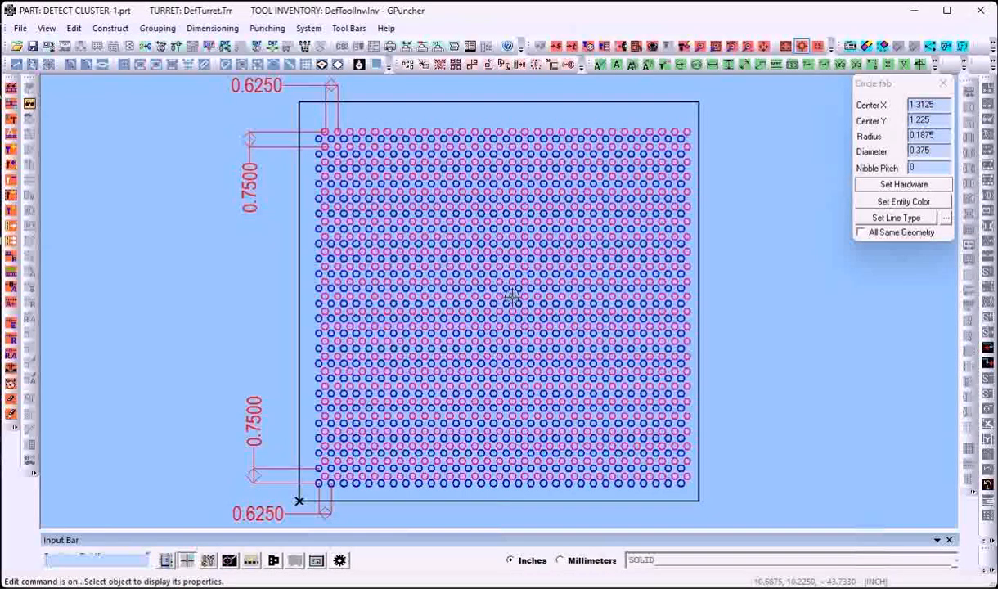
Step: Start Attach Tool and select the RND_CLUSTER 0.3750x0.6250x0.7500x5x4 tool to review its specification
click(267, 28)
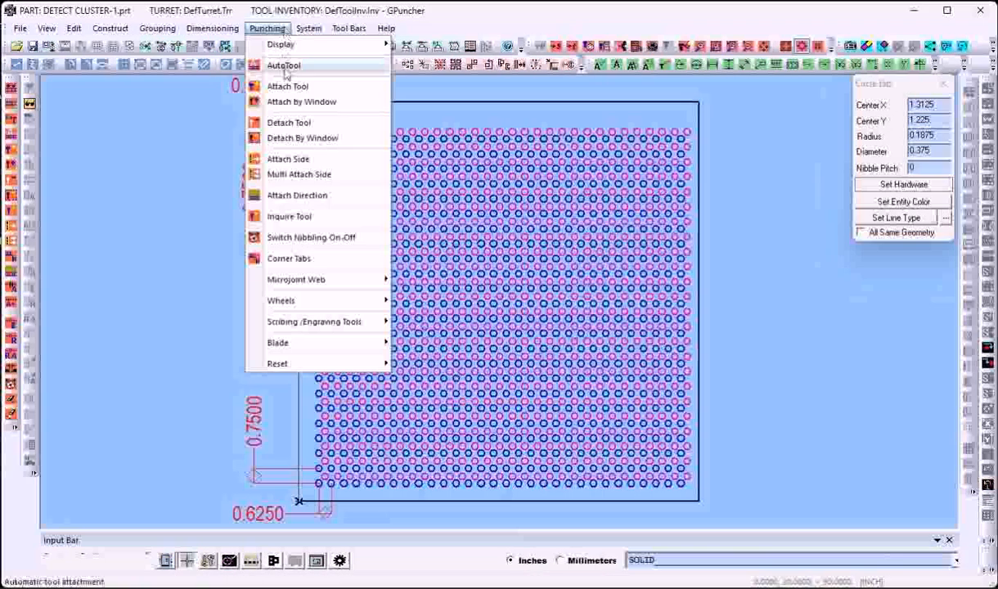
click(301, 88)
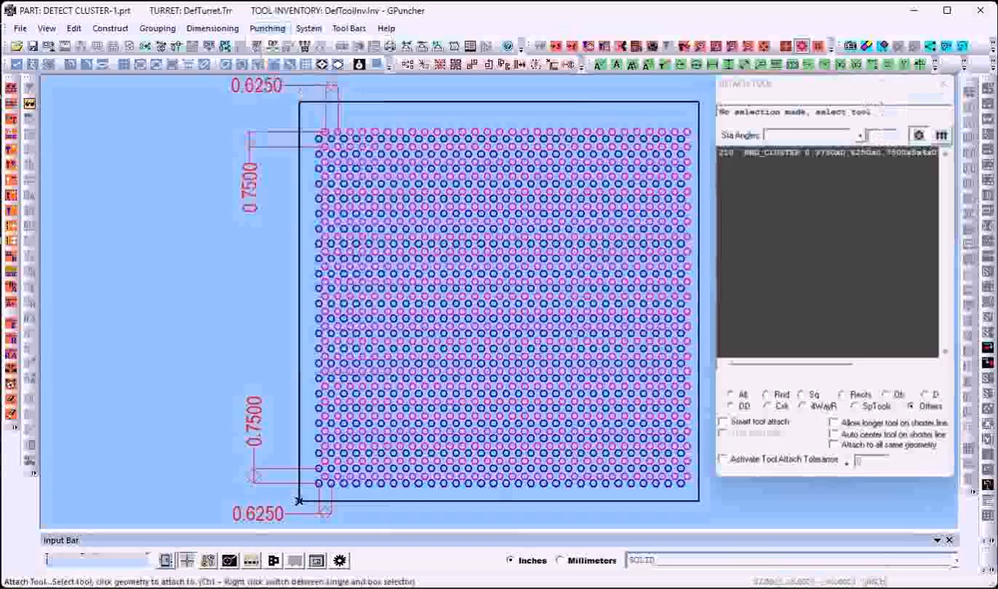
click(769, 153)
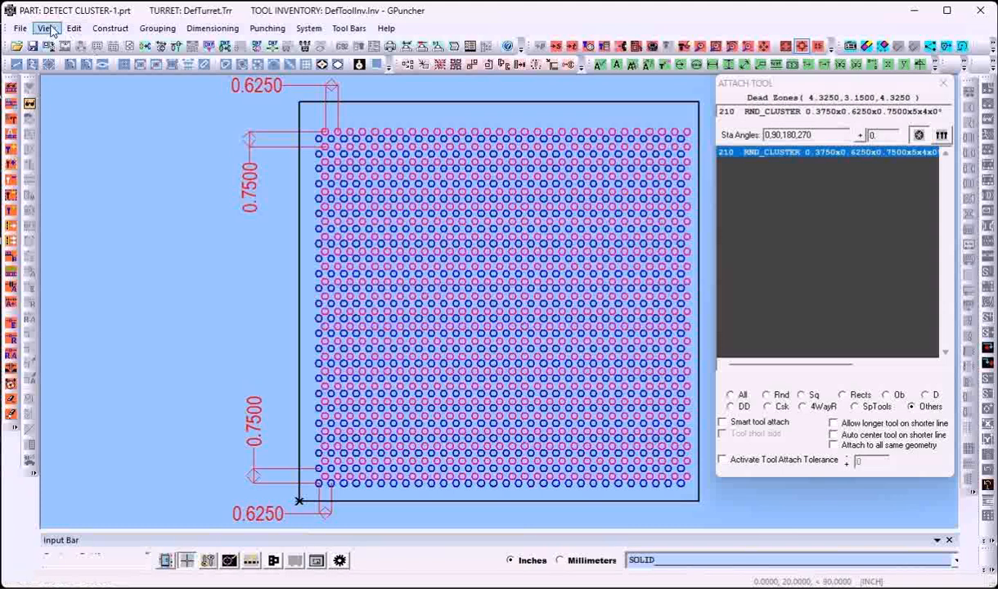
Step: Export the part in DXF format as DETECT CLUSTER-1.dxf, replacing the existing file
click(22, 30)
mouse_move(61, 229)
mouse_move(191, 237)
click(291, 265)
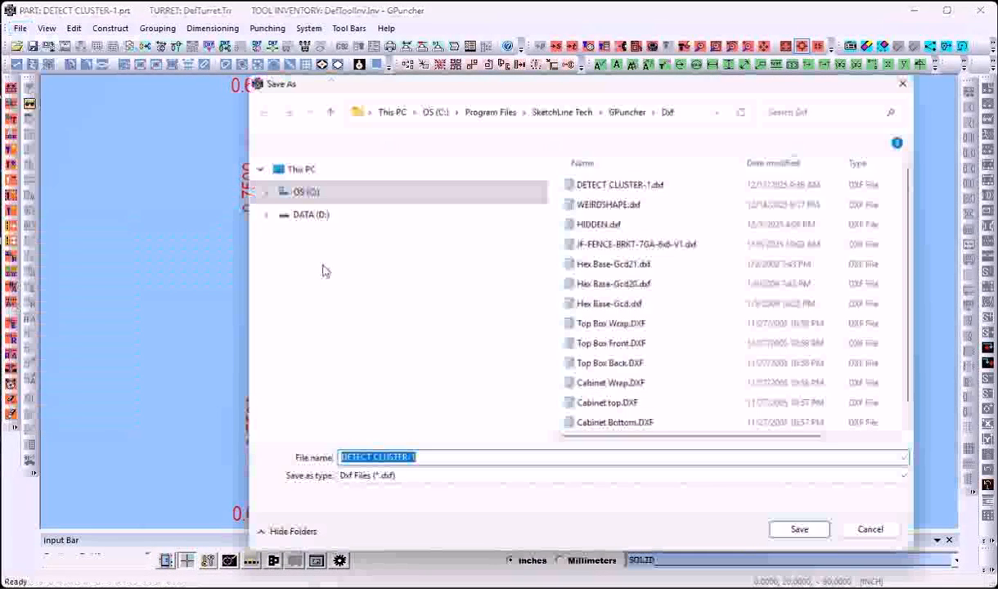
click(619, 183)
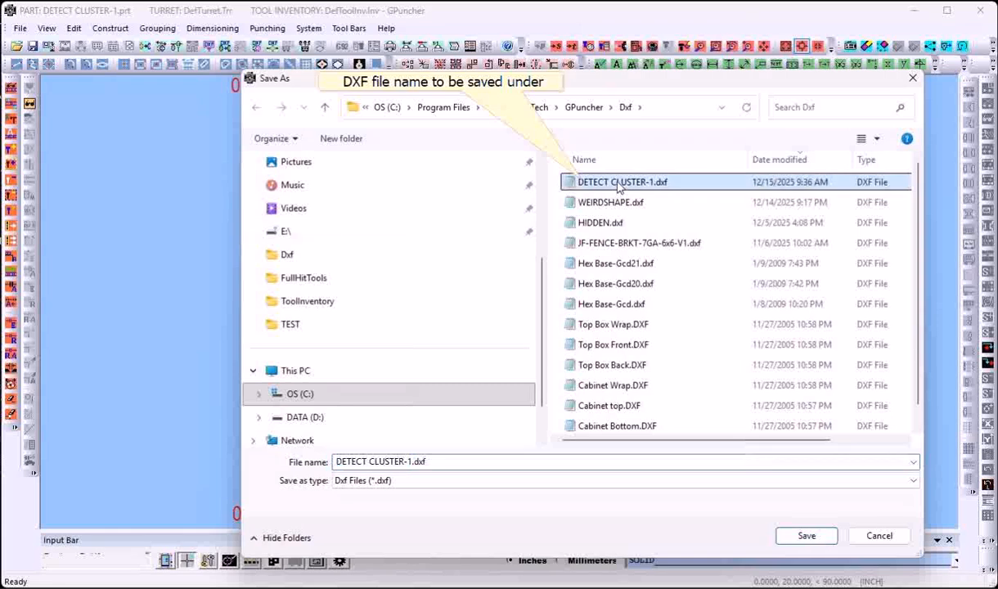
double_click(620, 185)
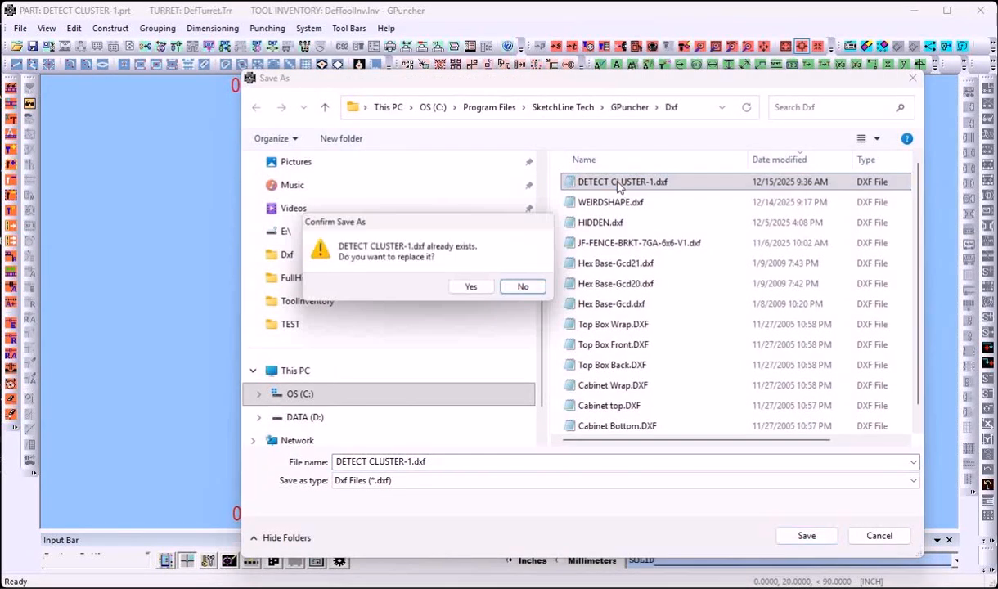
click(474, 290)
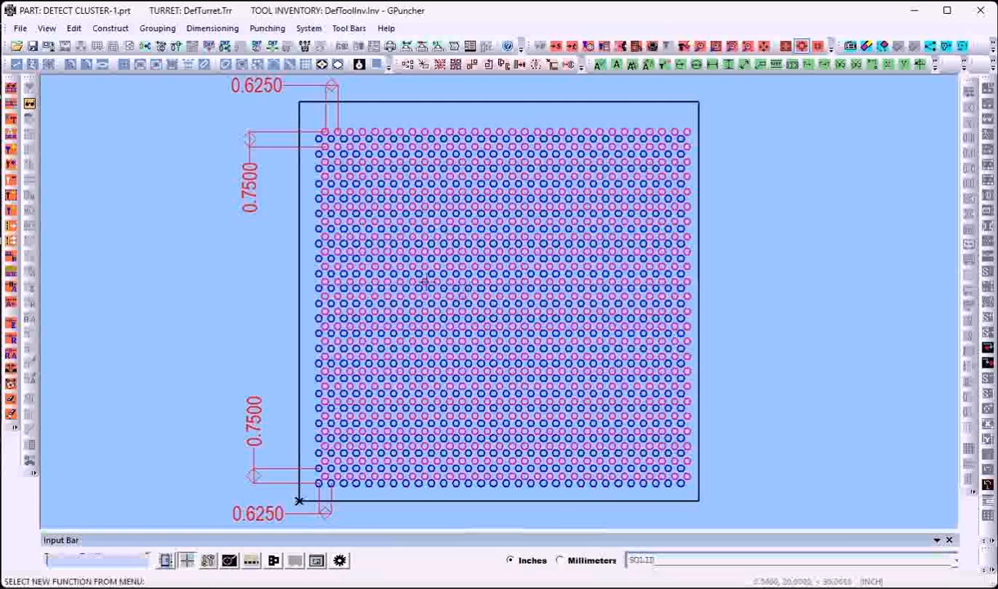
Step: Switch to Sheet Design and delete the perforated part from the sheet
click(46, 31)
mouse_move(90, 44)
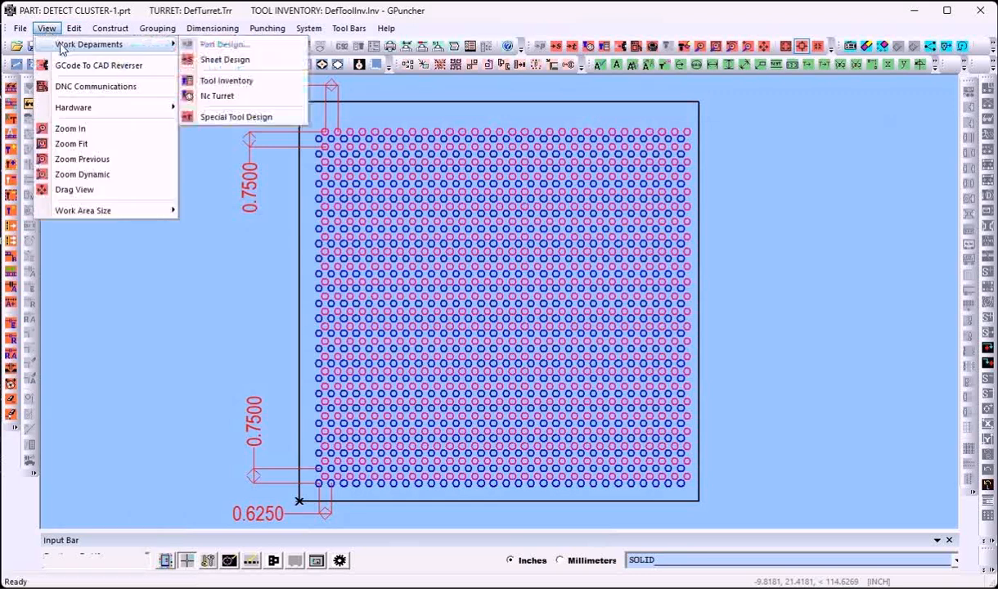
click(225, 59)
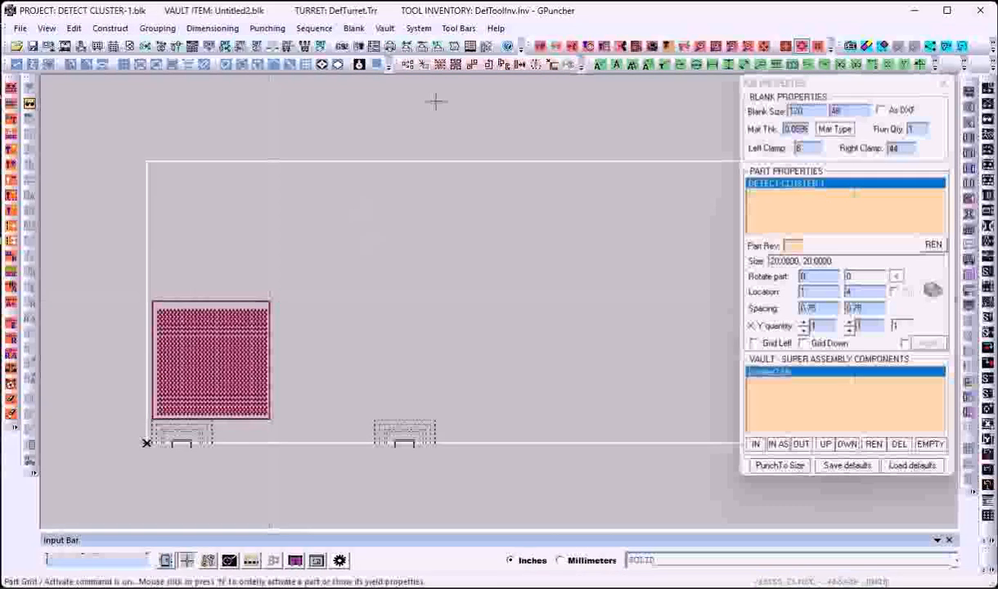
click(354, 28)
click(372, 96)
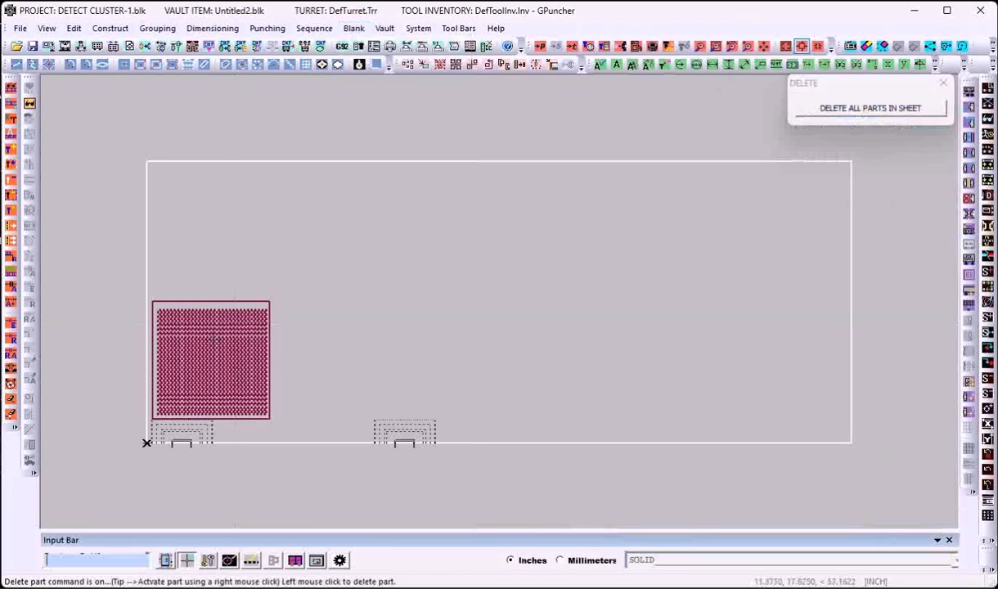
click(212, 339)
click(610, 333)
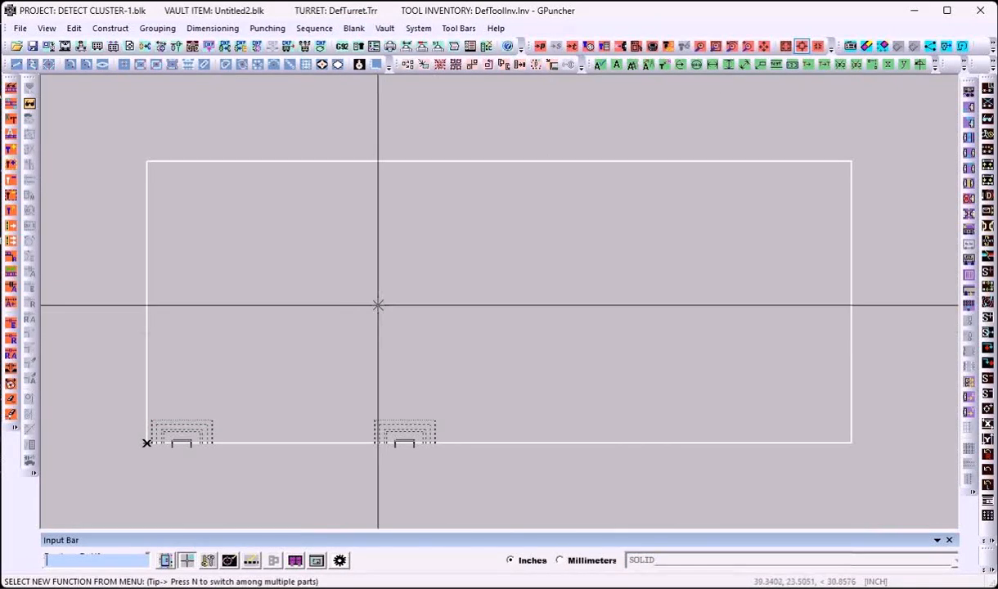
Step: Review the DXF and programming wizard settings in the general options, including the Detect Cluster Tools option
click(340, 562)
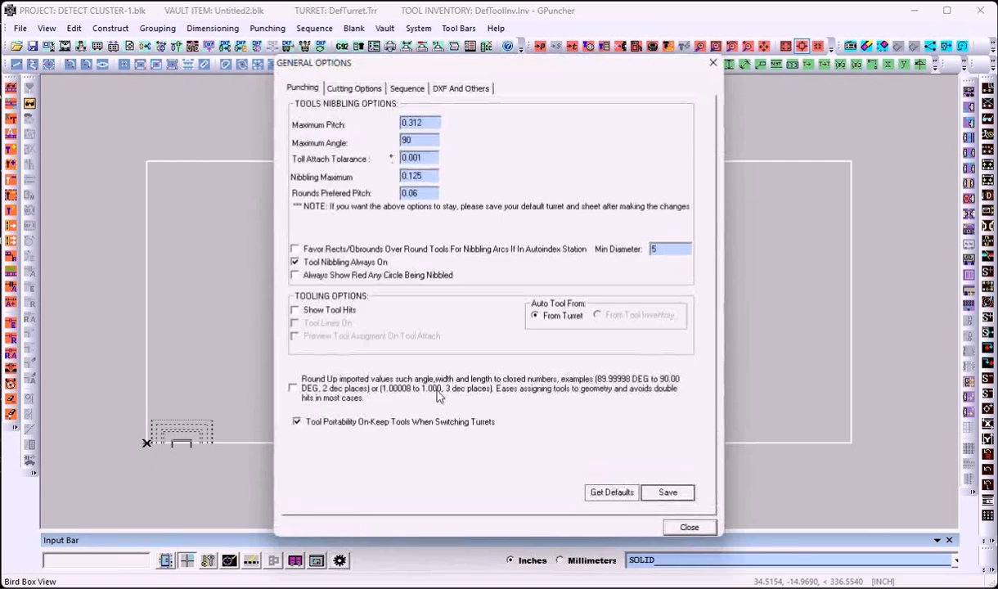
click(467, 90)
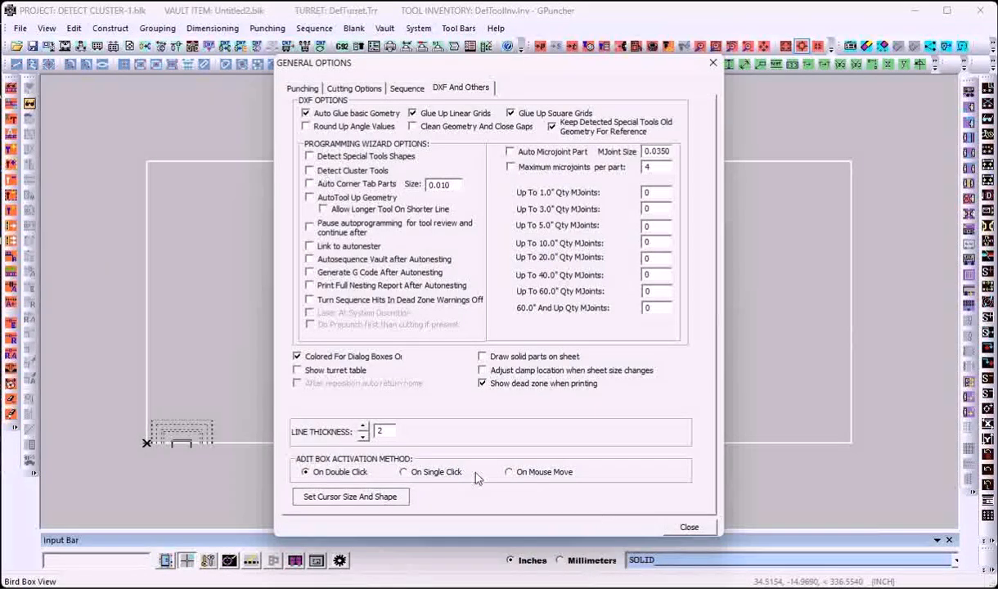
click(689, 528)
Step: Import DETECT CLUSTER-1.dxf without cluster detection and place the part on the sheet at about X 4.70, Y 9.15
click(19, 28)
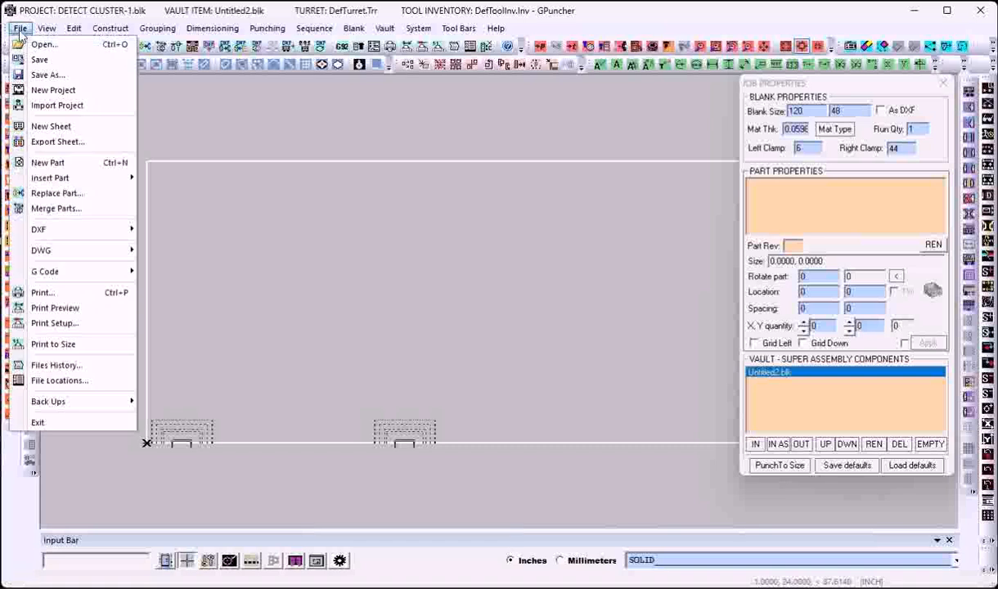
mouse_move(39, 230)
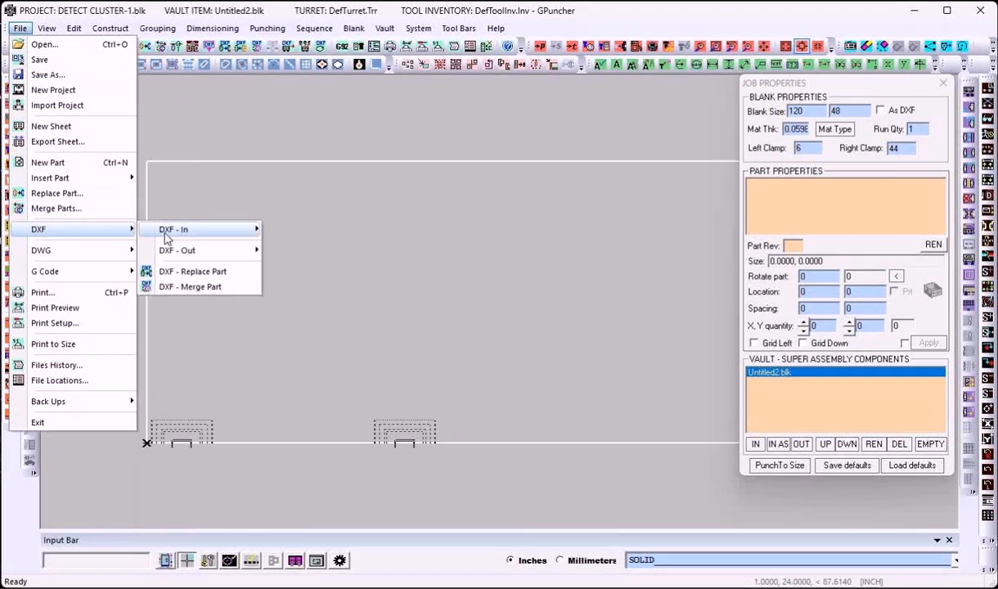
mouse_move(178, 233)
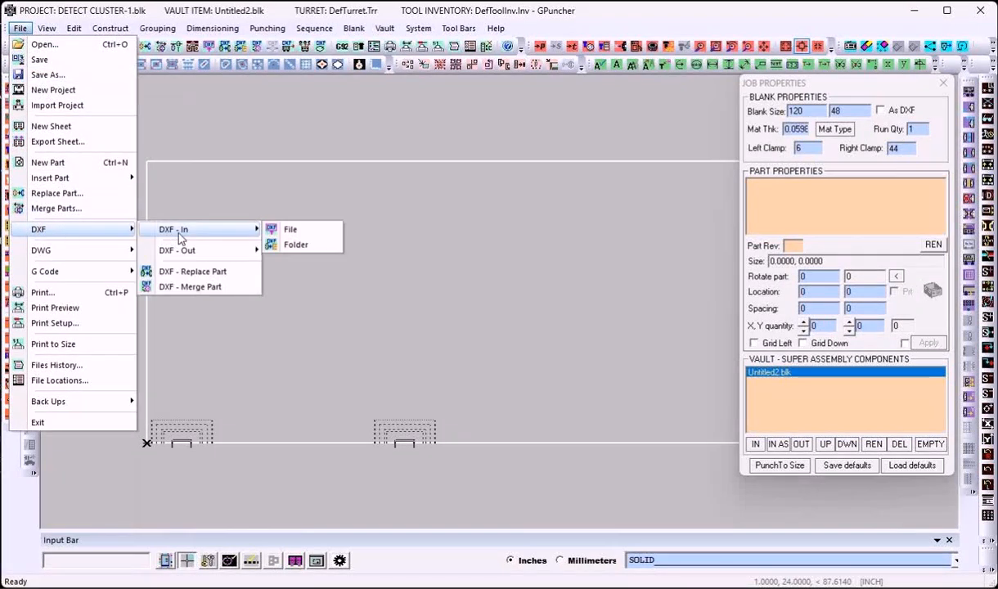
click(293, 231)
click(342, 215)
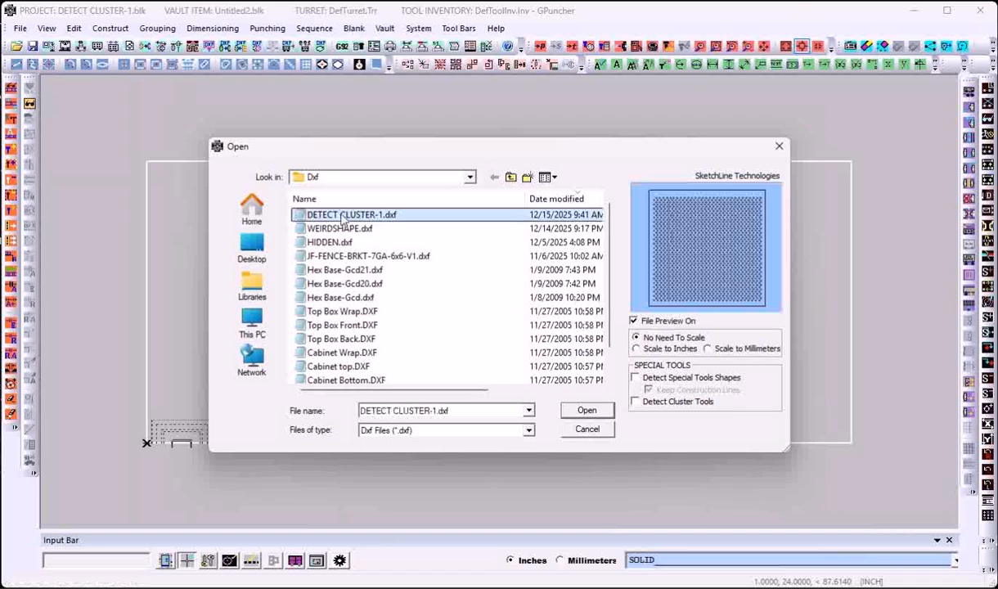
double_click(342, 215)
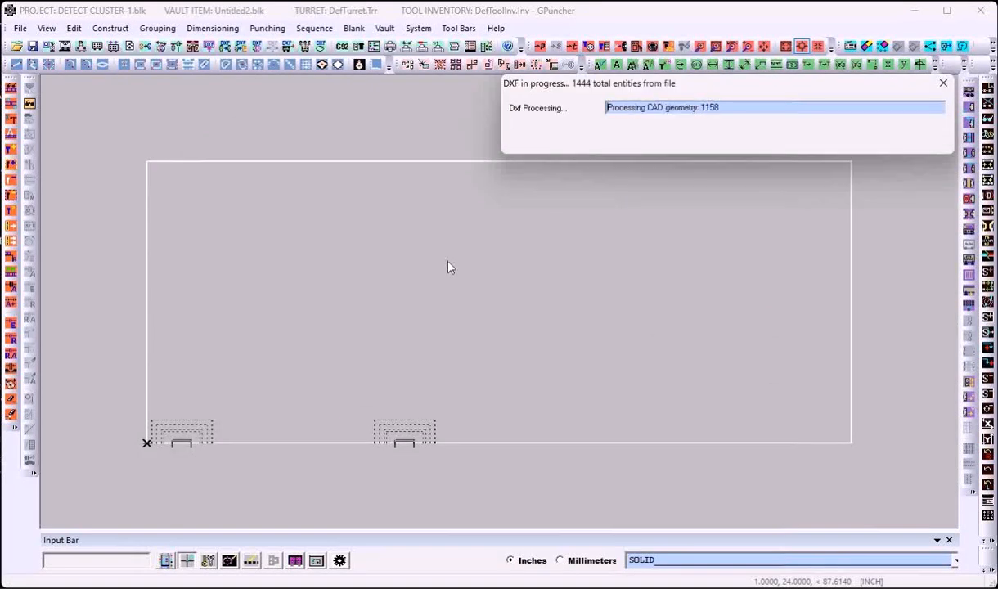
click(173, 390)
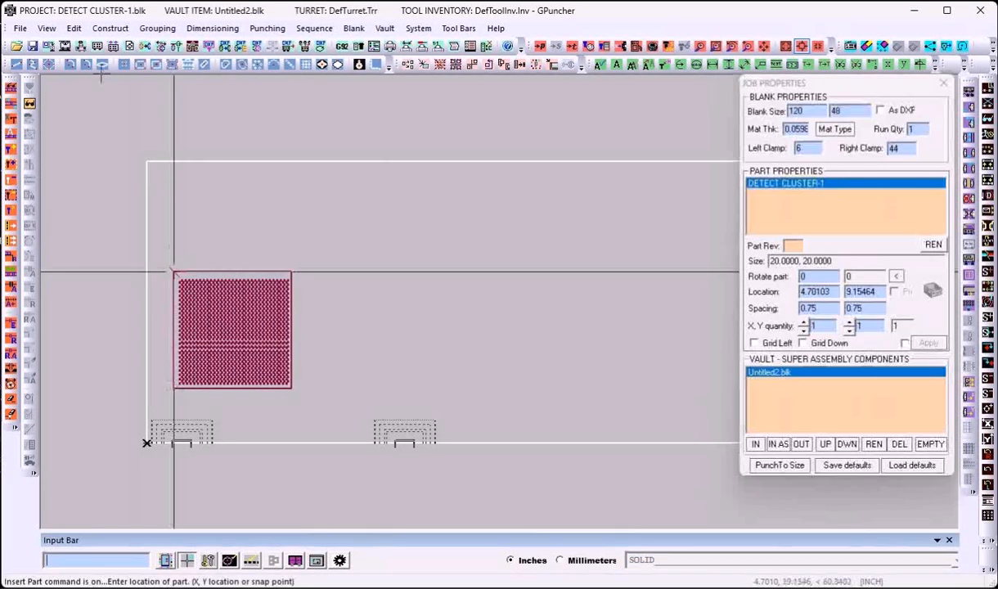
Step: Switch the imported part to Part Design and inspect the geometry properties of holes near its lower-left corner
click(46, 28)
mouse_move(88, 44)
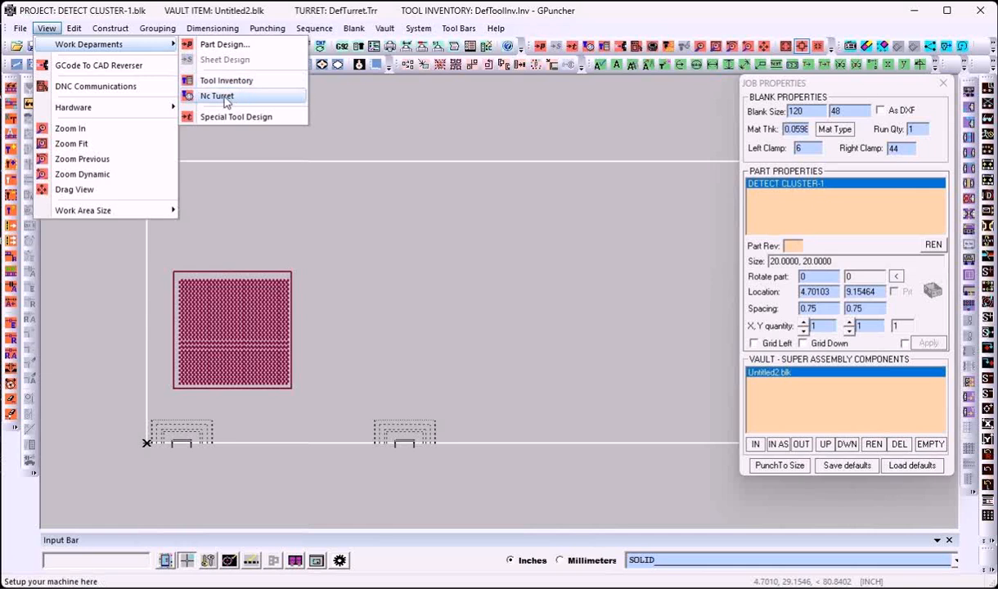
click(217, 45)
click(72, 30)
mouse_move(96, 31)
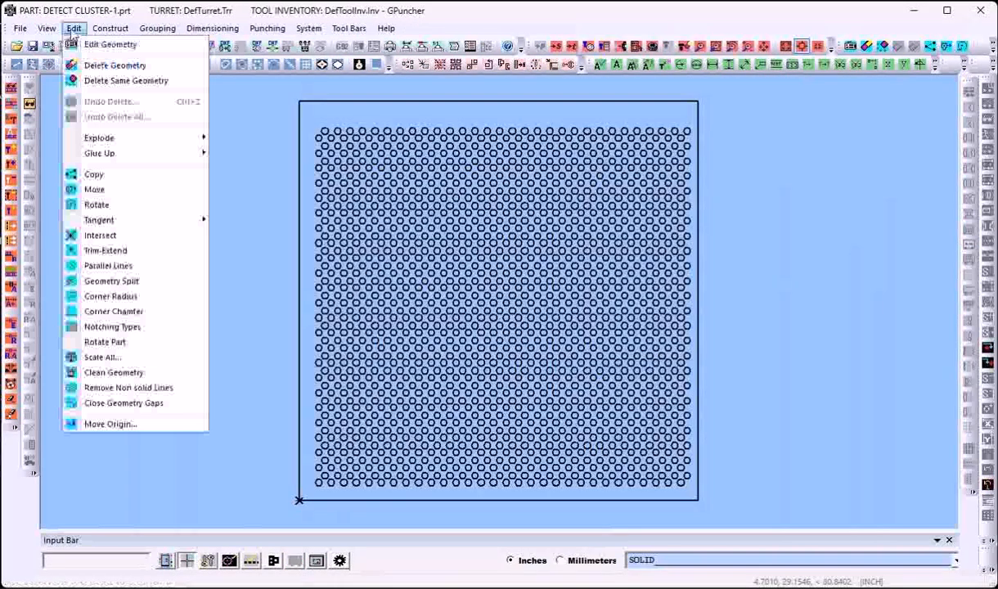
click(114, 43)
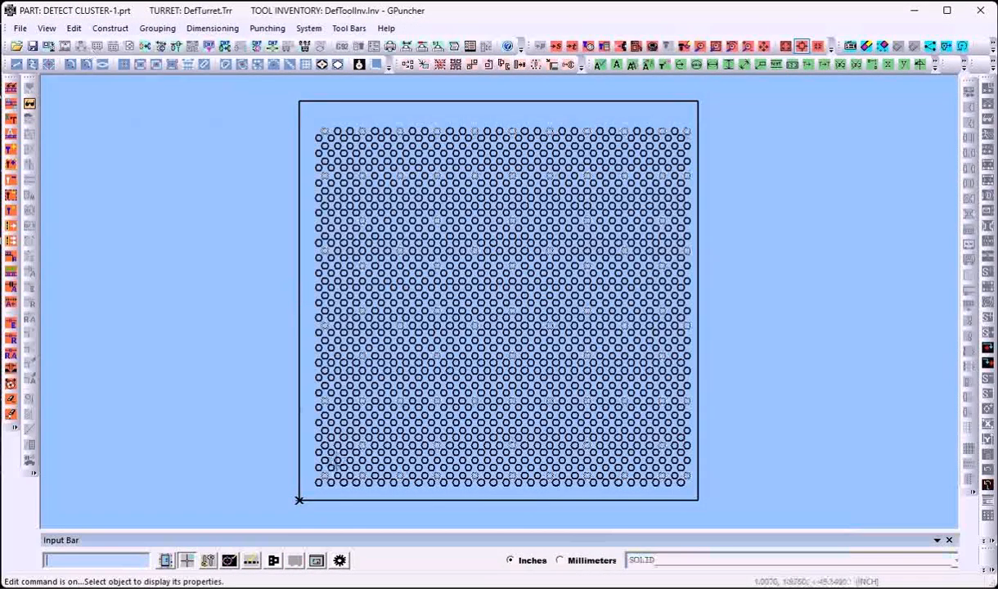
click(319, 486)
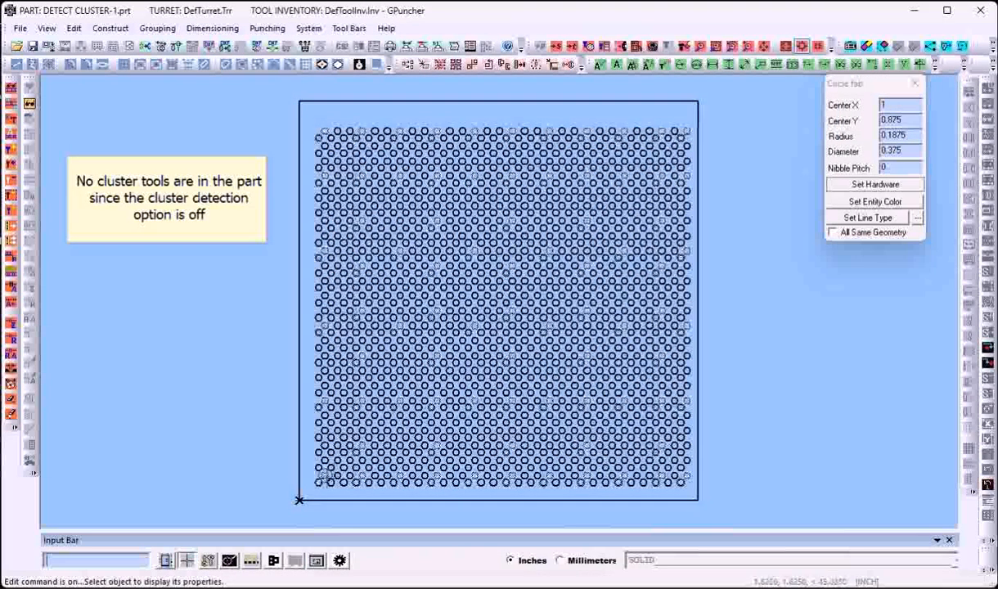
click(326, 475)
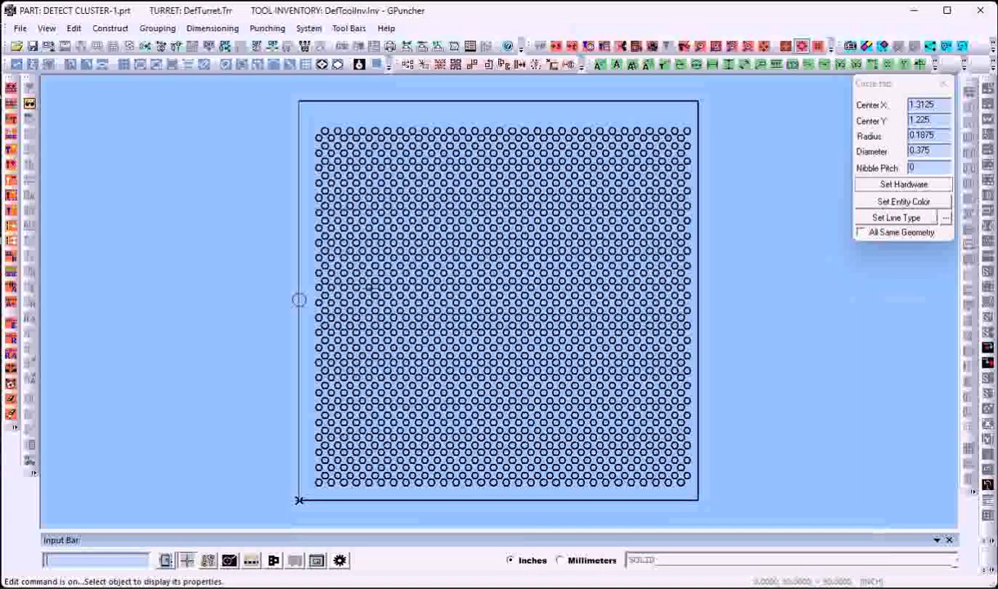
Step: Return to Sheet Design and delete the imported DETECT CLUSTER-1 part from the sheet
click(47, 28)
mouse_move(88, 44)
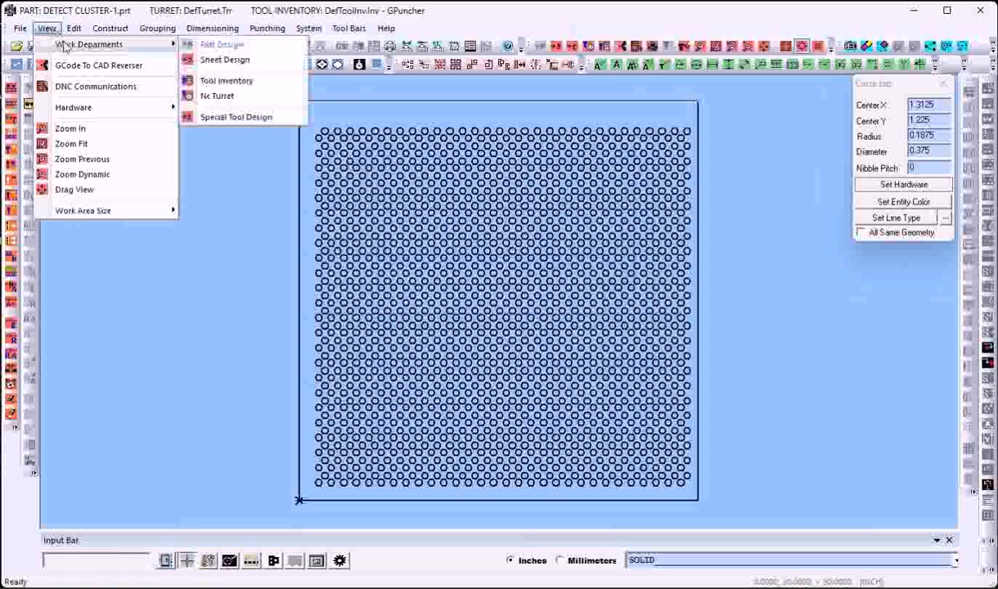
click(225, 60)
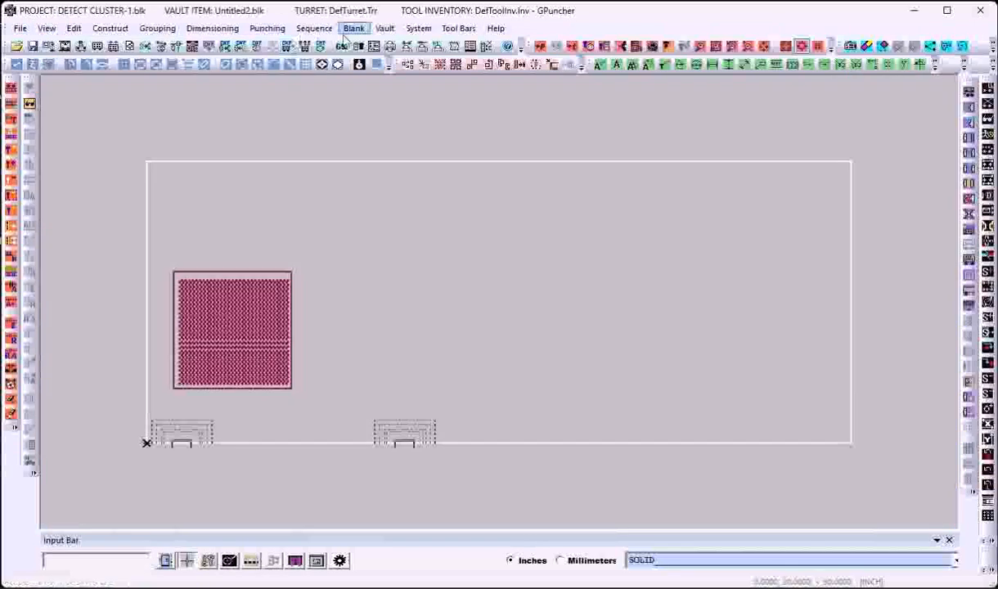
click(353, 28)
click(382, 95)
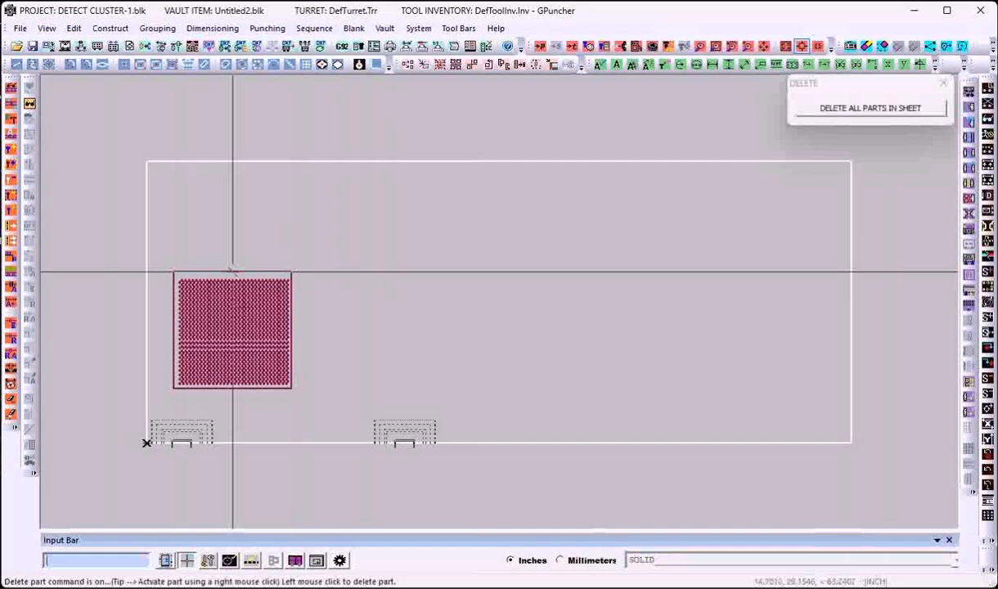
click(232, 274)
click(610, 333)
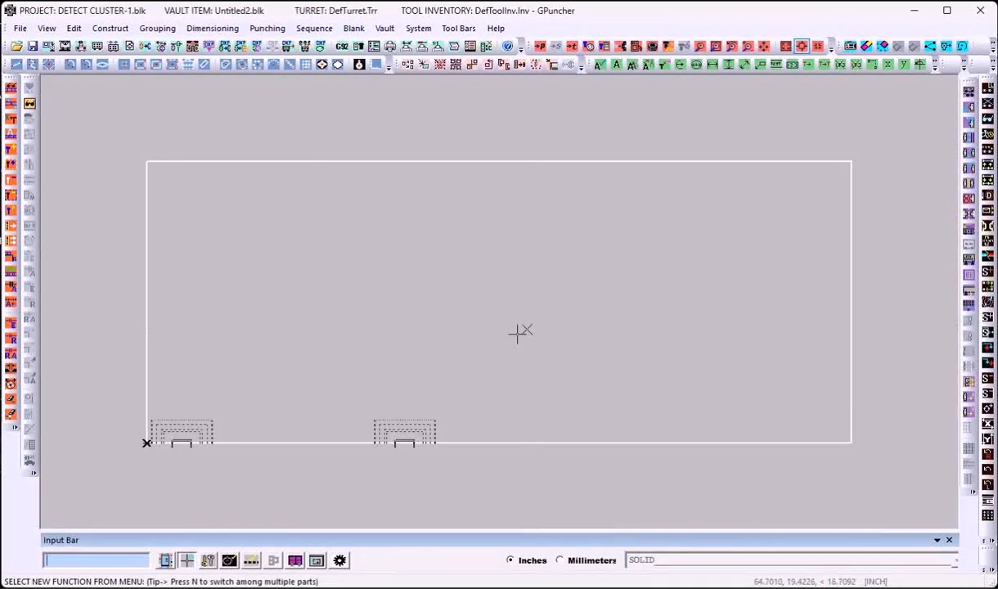
Step: Enable Detect Cluster Tools in the programming wizard settings of the general options
click(340, 561)
click(458, 89)
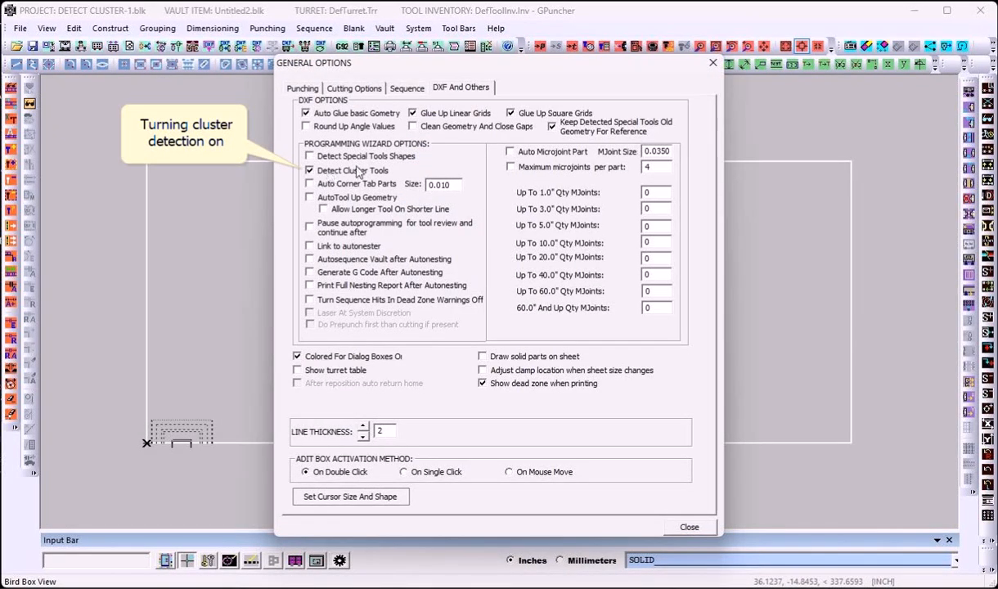
click(690, 528)
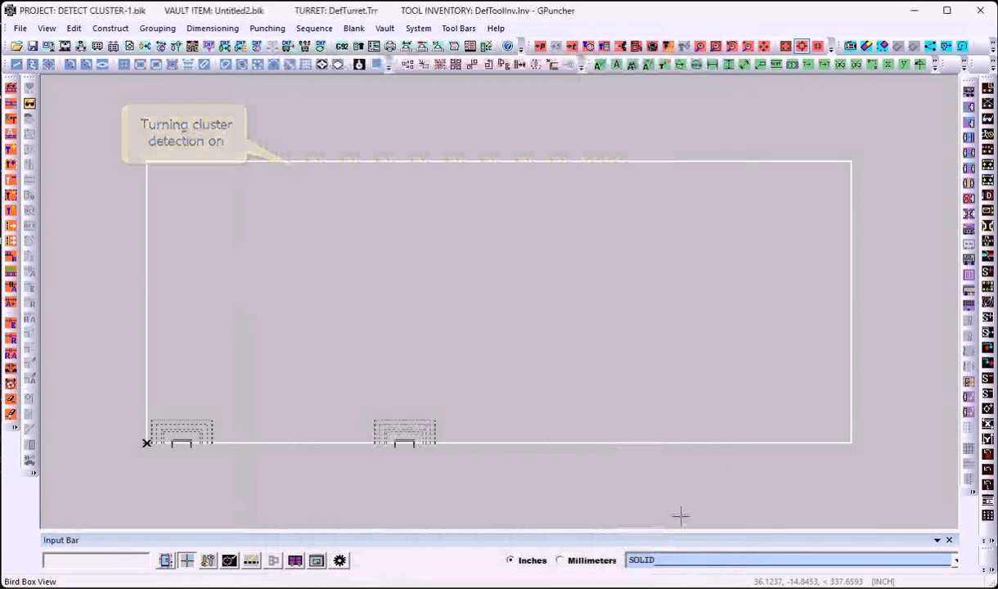
Step: Import DETECT CLUSTER-1.dxf with cluster detection enabled and place the part on the sheet at about X 4.33, Y 5.81
click(19, 28)
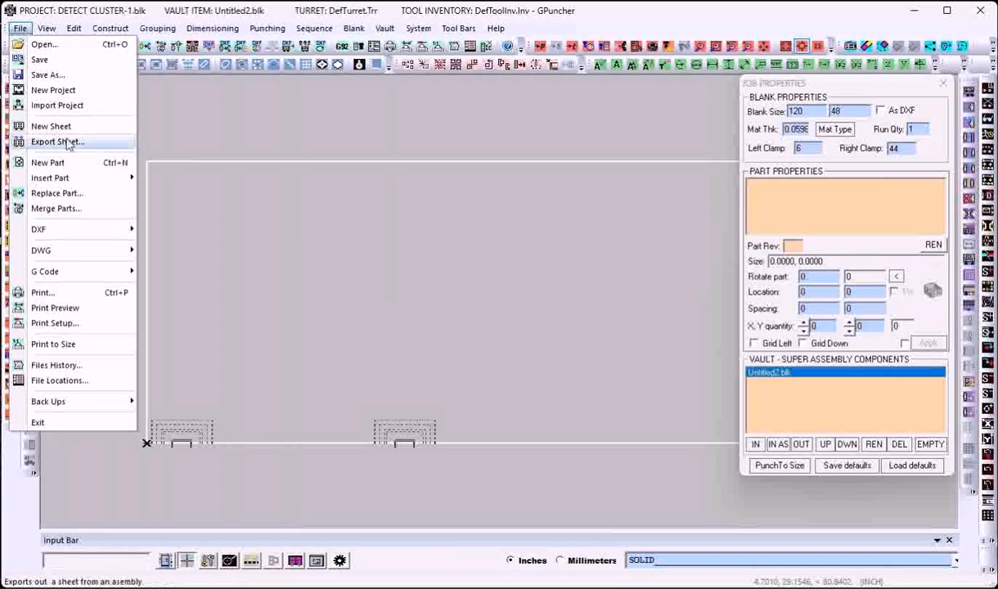
mouse_move(55, 231)
mouse_move(200, 232)
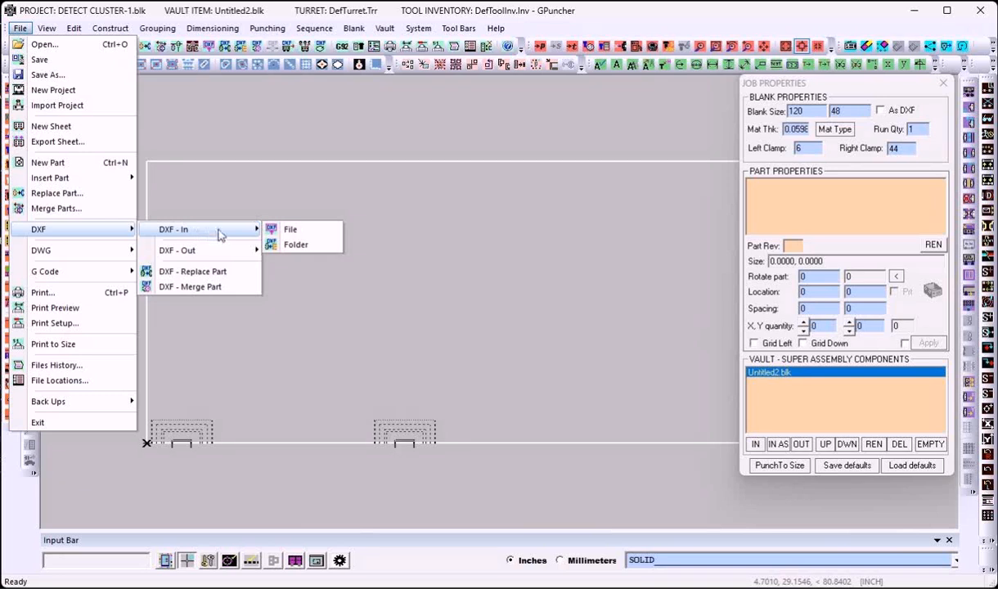
click(288, 226)
double_click(317, 214)
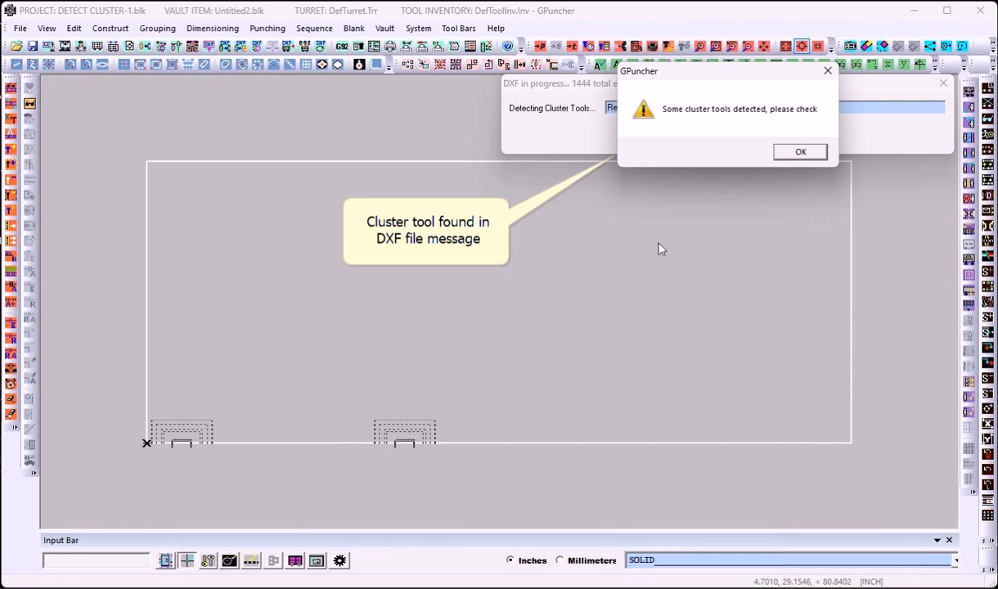
click(810, 158)
click(231, 396)
Step: Switch the imported part to Part Design and inspect the tool names and positions of the cluster patterns near its lower-left corner
click(50, 28)
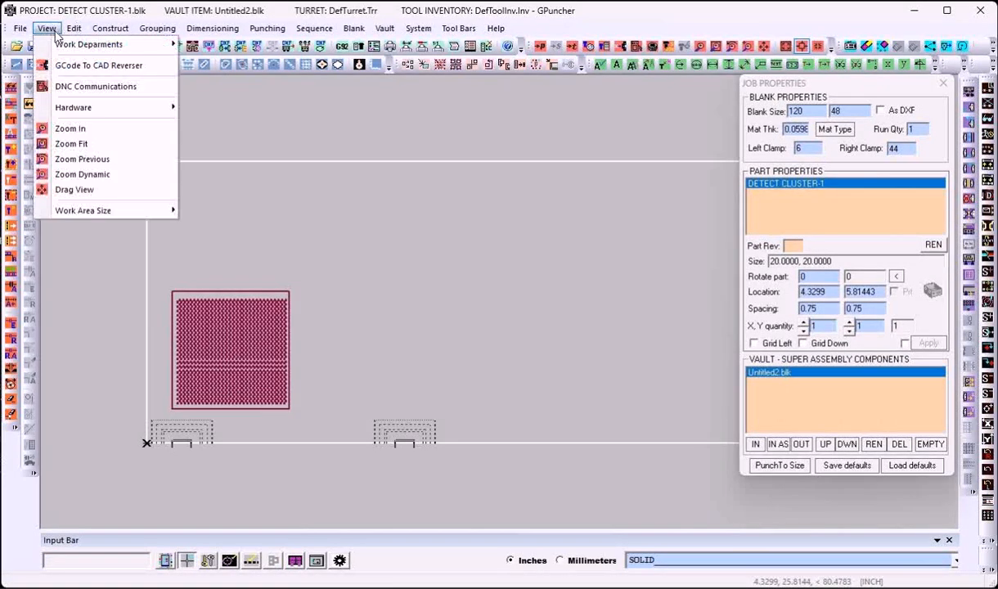
mouse_move(74, 44)
click(200, 43)
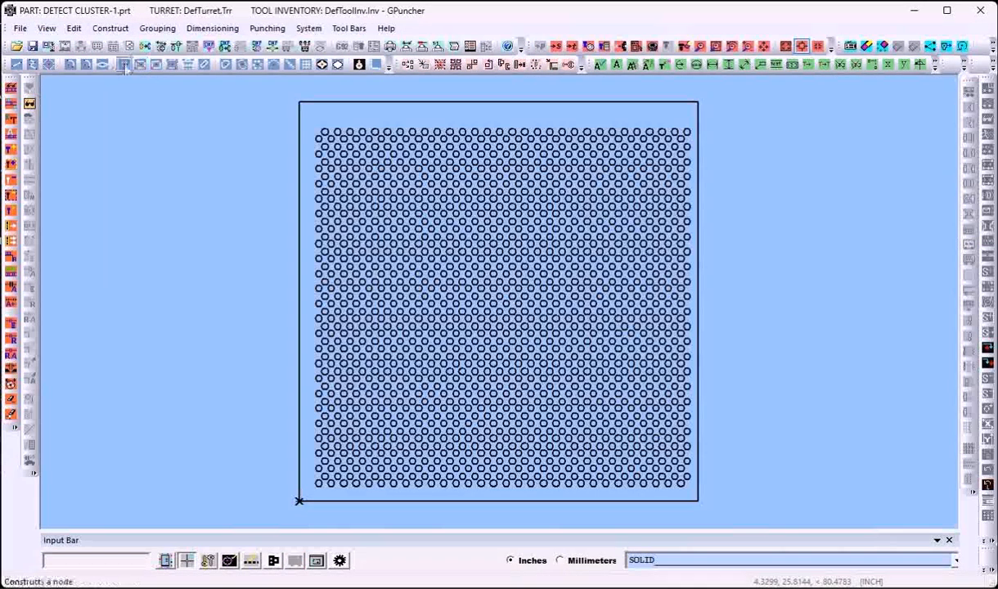
click(73, 28)
click(102, 43)
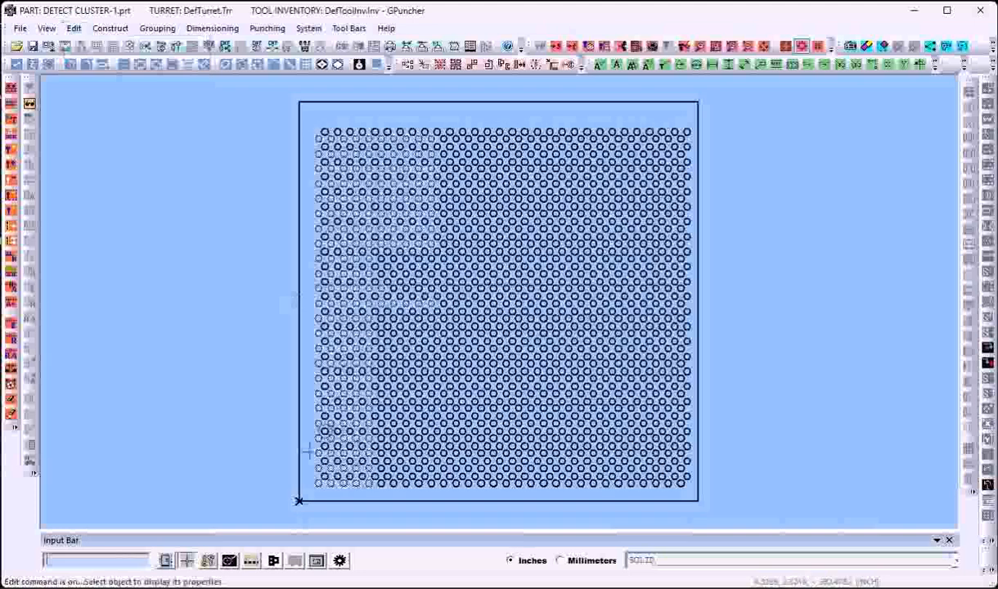
click(344, 463)
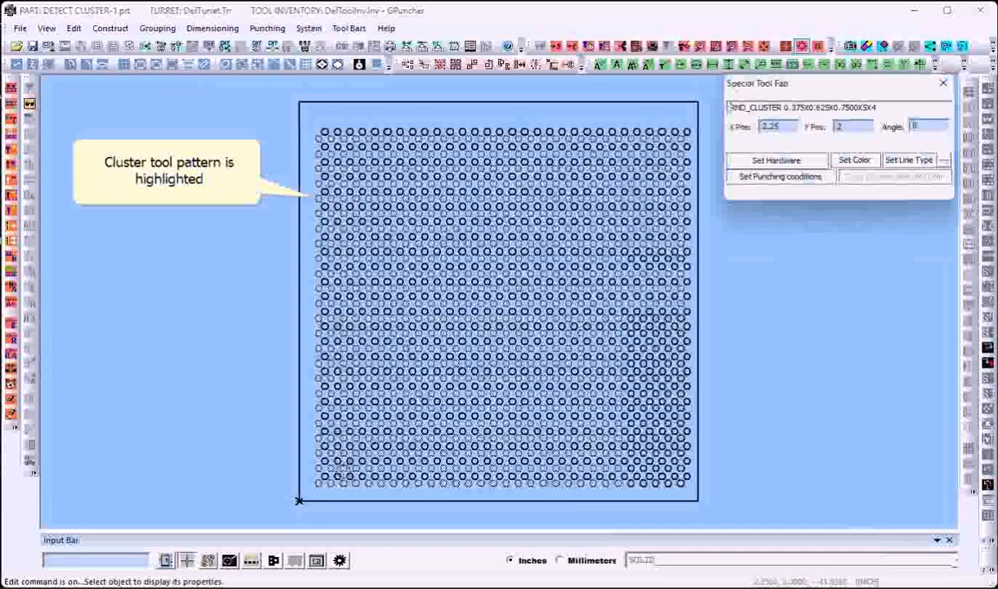
drag(883, 107, 728, 107)
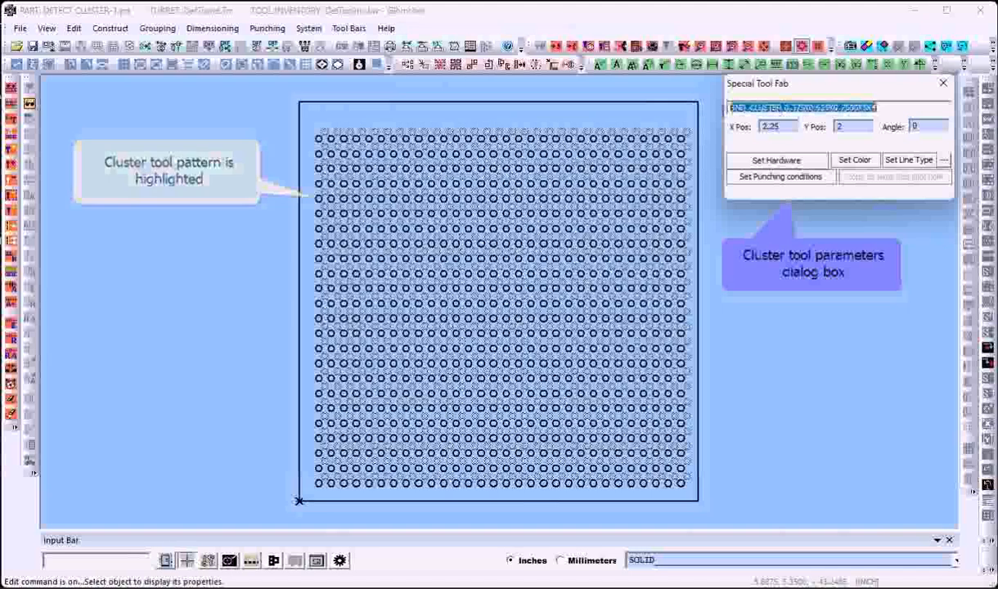
click(336, 485)
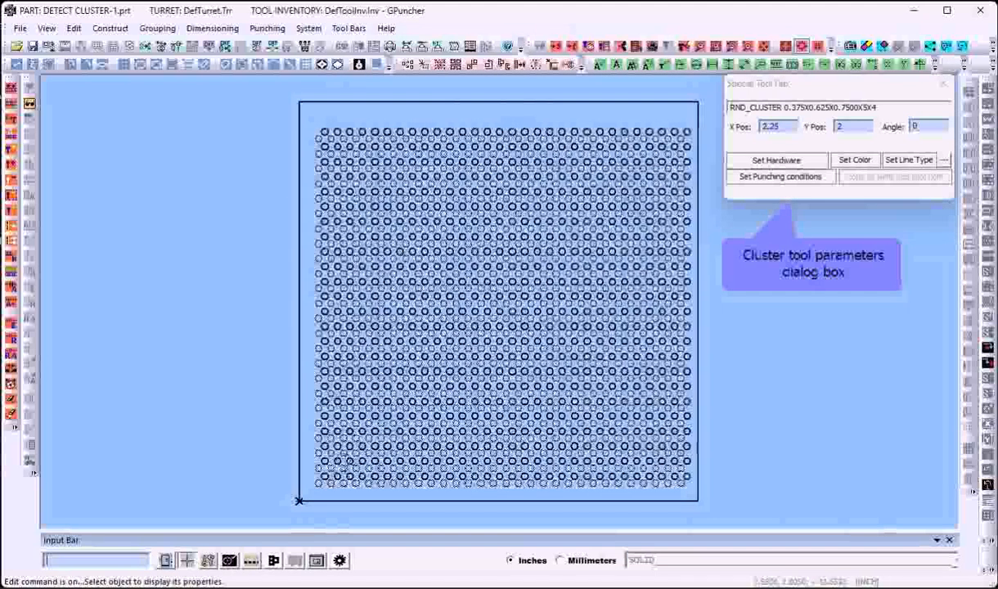
click(353, 458)
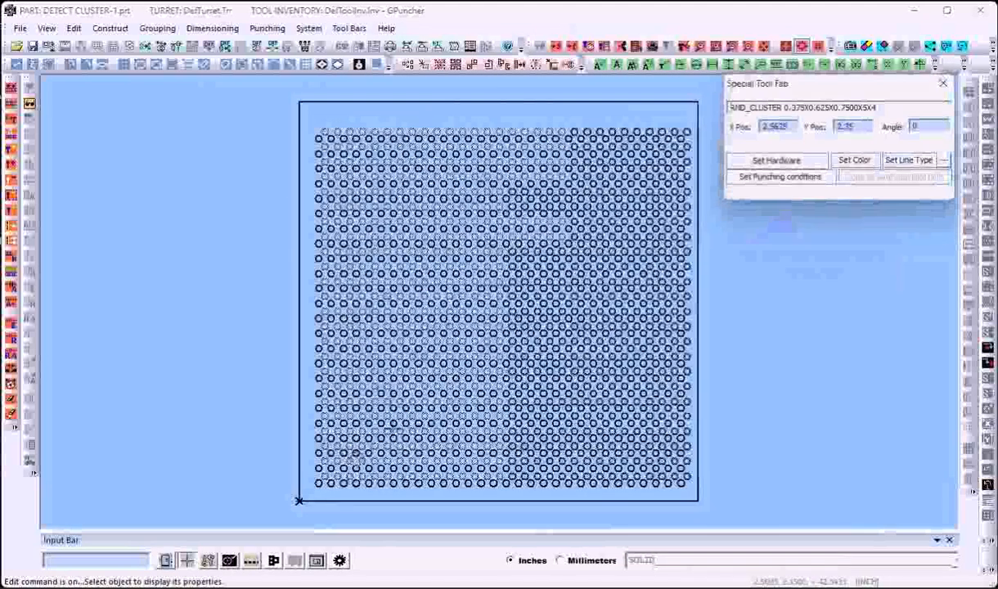
drag(886, 106, 709, 104)
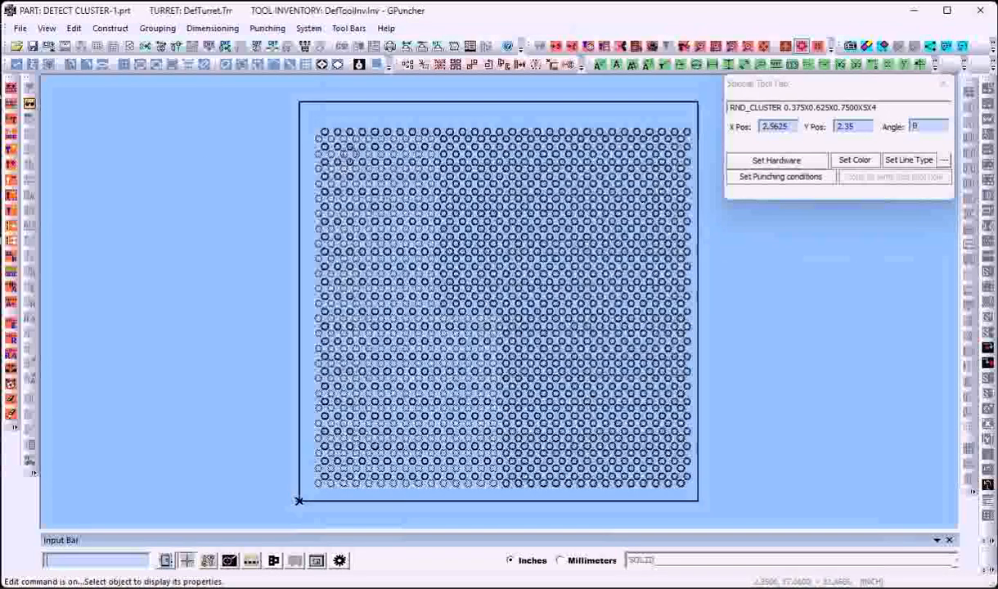
Step: Return to Sheet Design and run Auto Tooling on the whole sheet from the turret
click(48, 30)
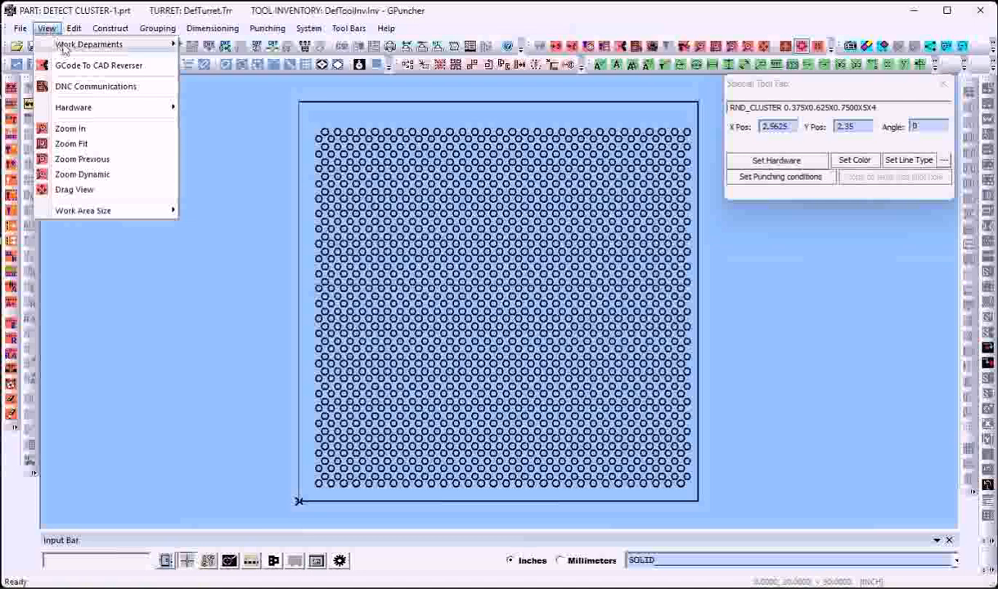
mouse_move(82, 44)
click(226, 61)
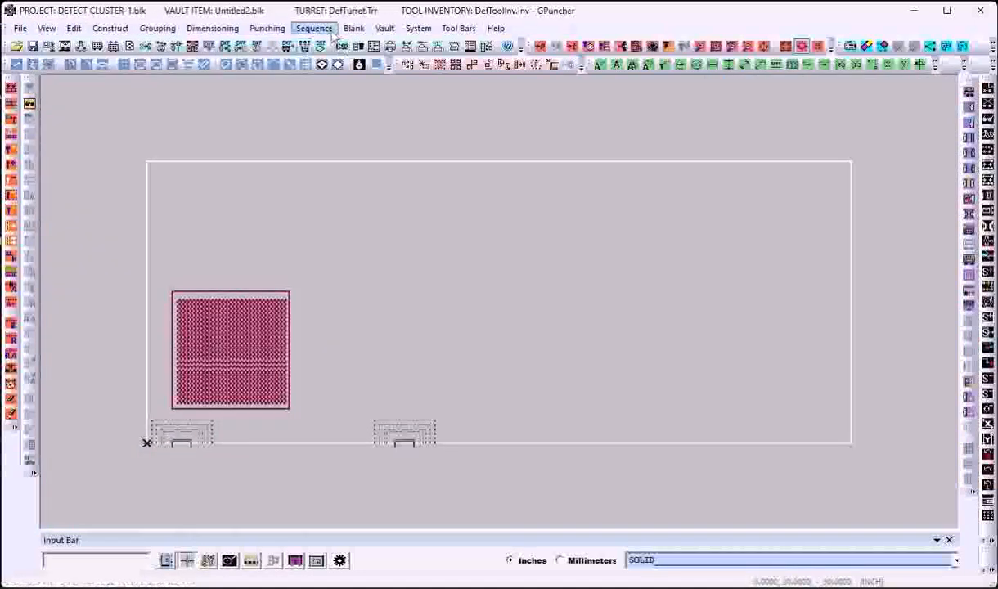
click(268, 28)
click(287, 65)
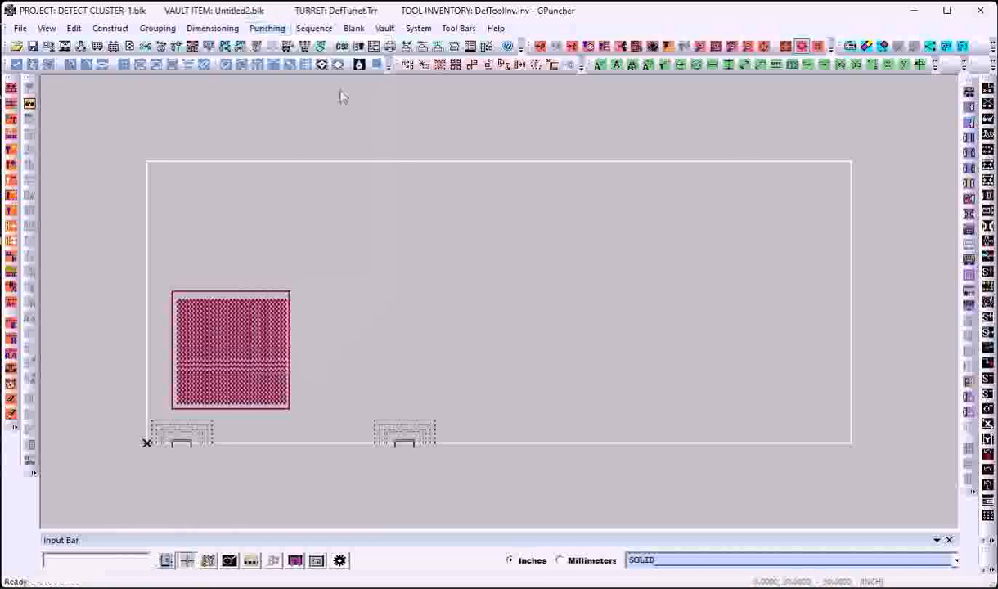
click(866, 232)
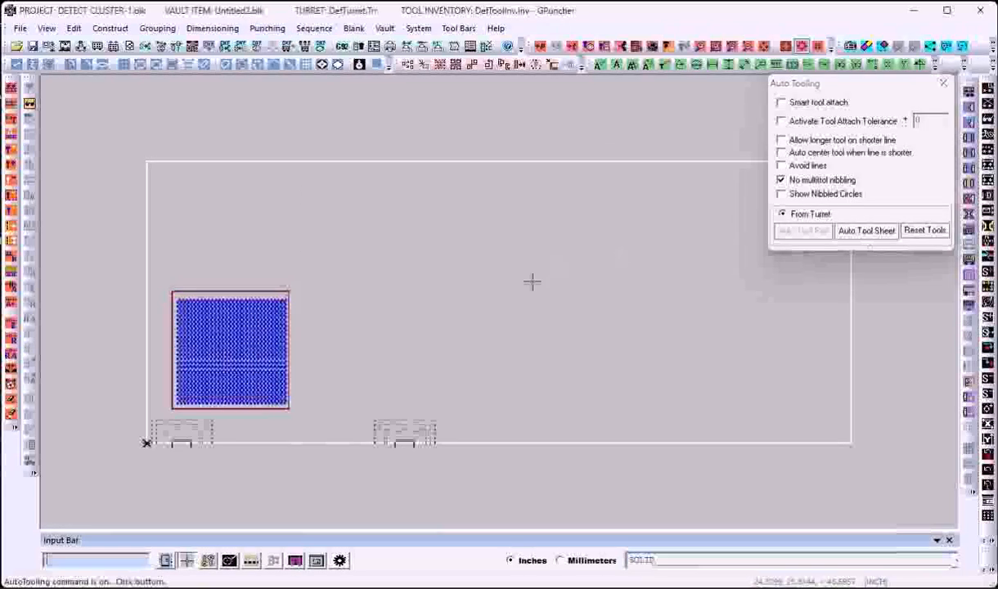
Step: Generate the sheet's punching sequence automatically by system
click(314, 28)
mouse_move(376, 117)
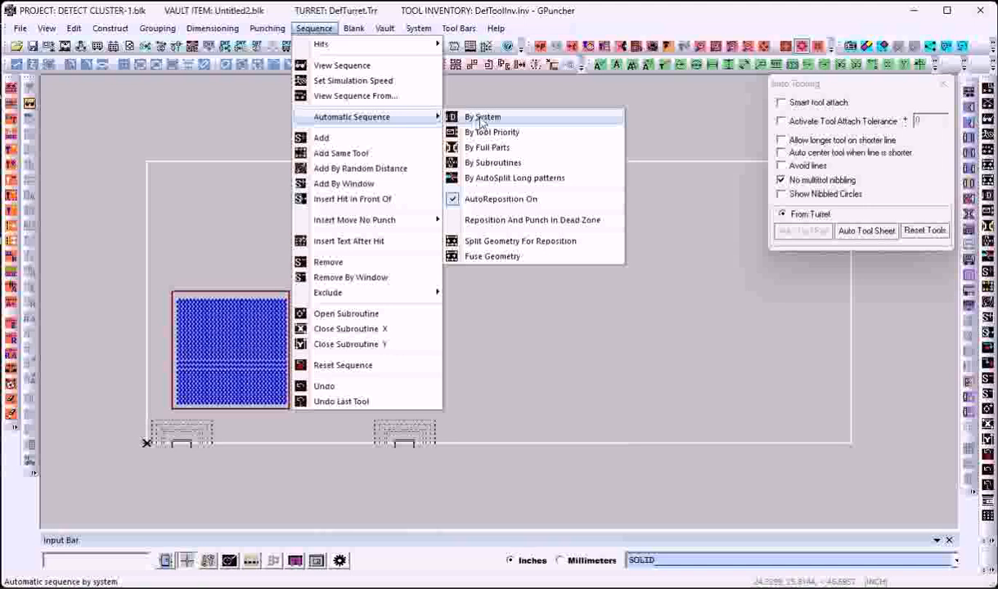
click(483, 117)
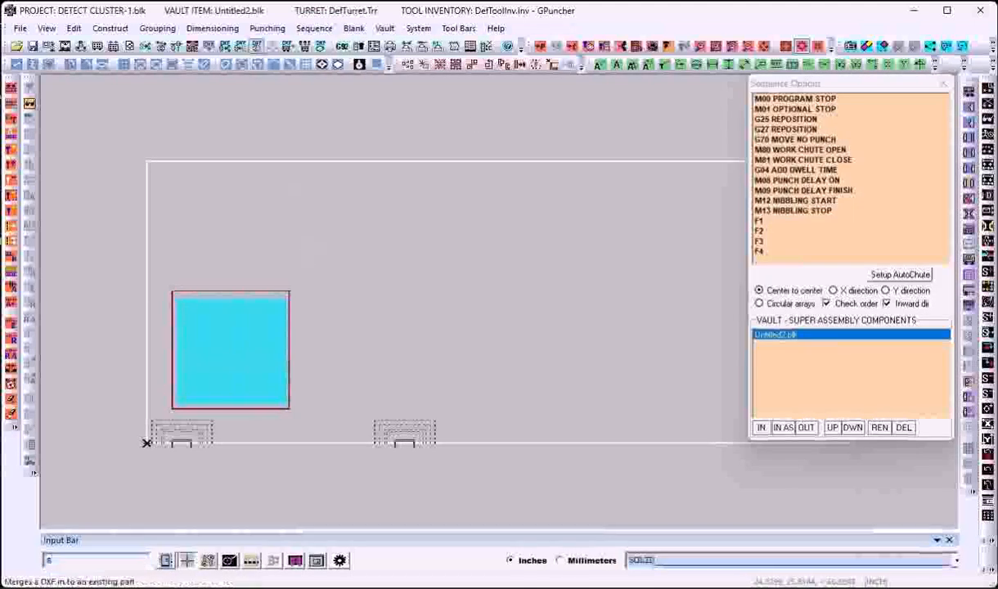
Step: Play the simulation of the sheet's punching sequence twice
click(315, 28)
click(338, 65)
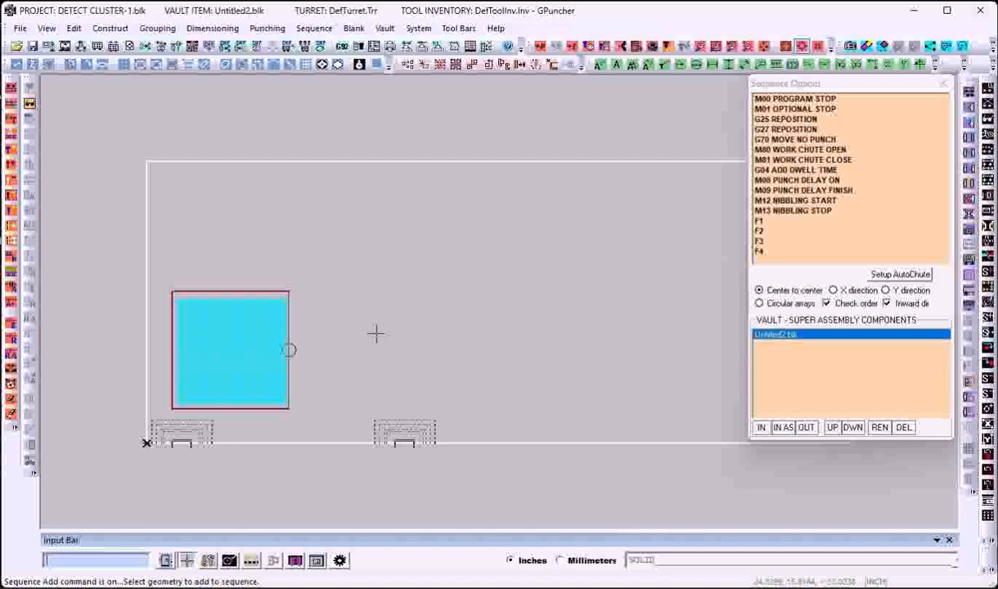
click(315, 27)
click(341, 65)
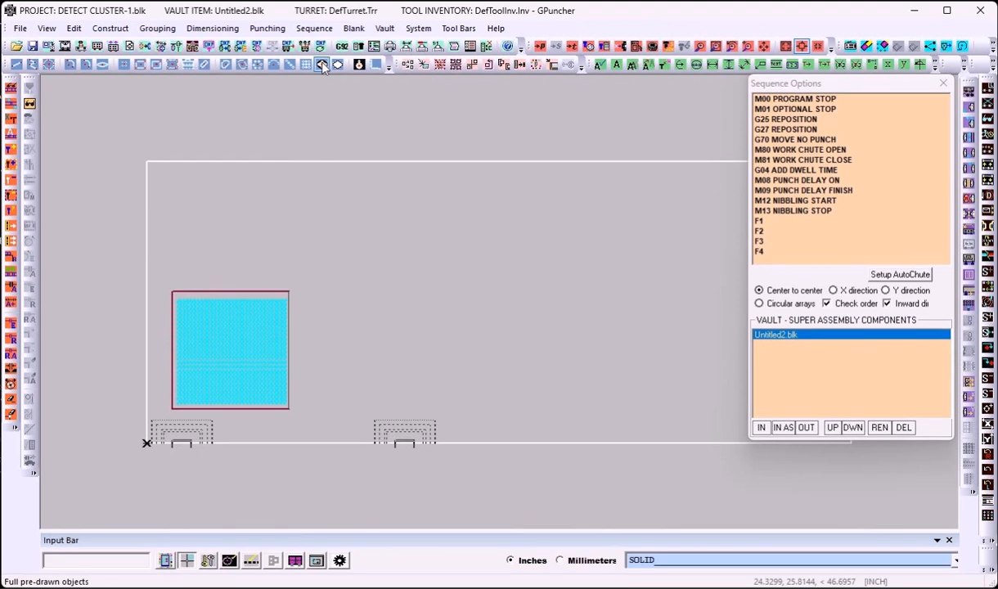
Step: Reset the punching sequence and delete the imported DETECT CLUSTER-1 part from the sheet
click(314, 28)
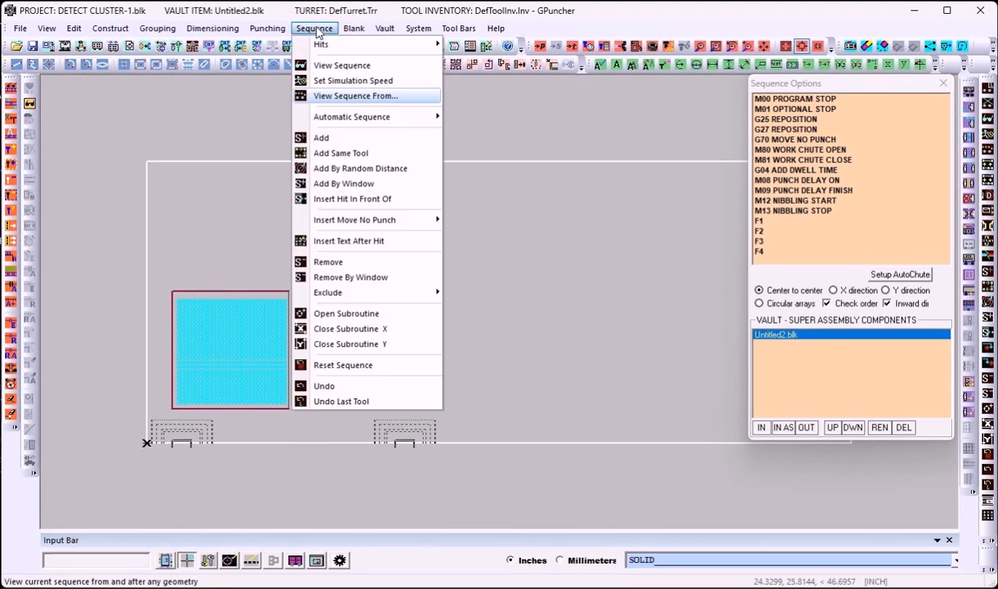
click(346, 367)
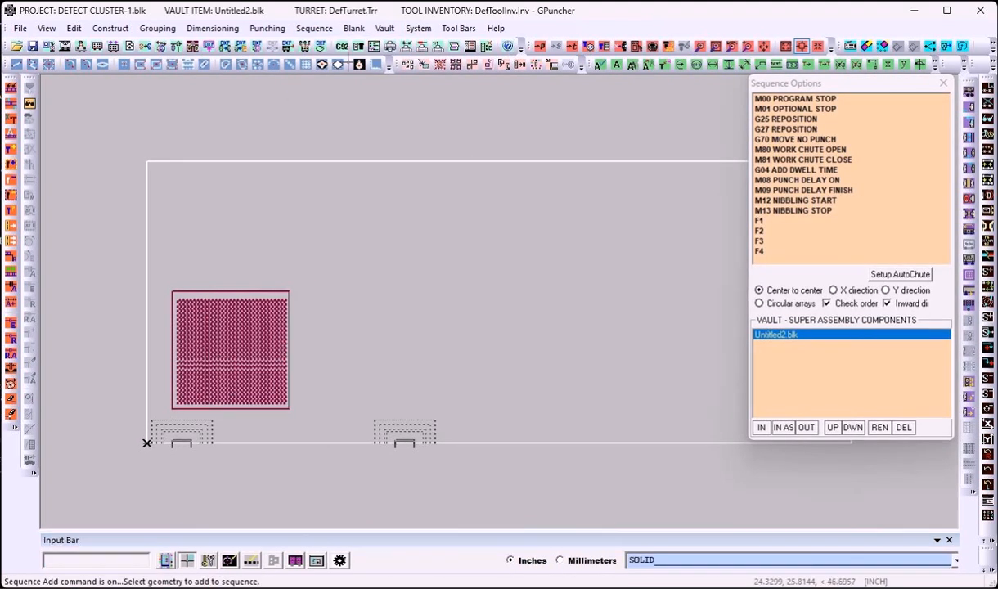
click(321, 31)
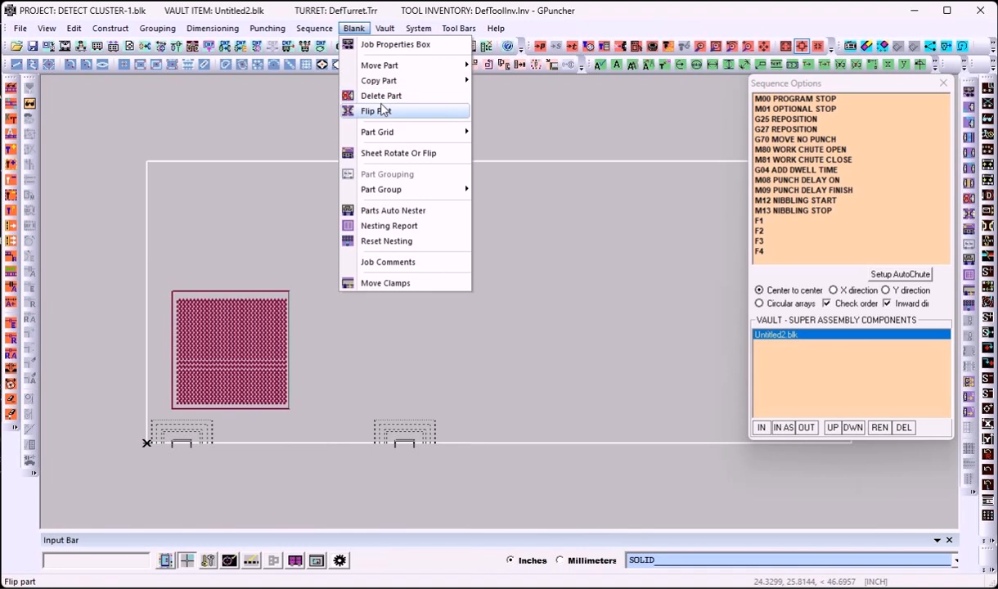
click(380, 96)
click(238, 324)
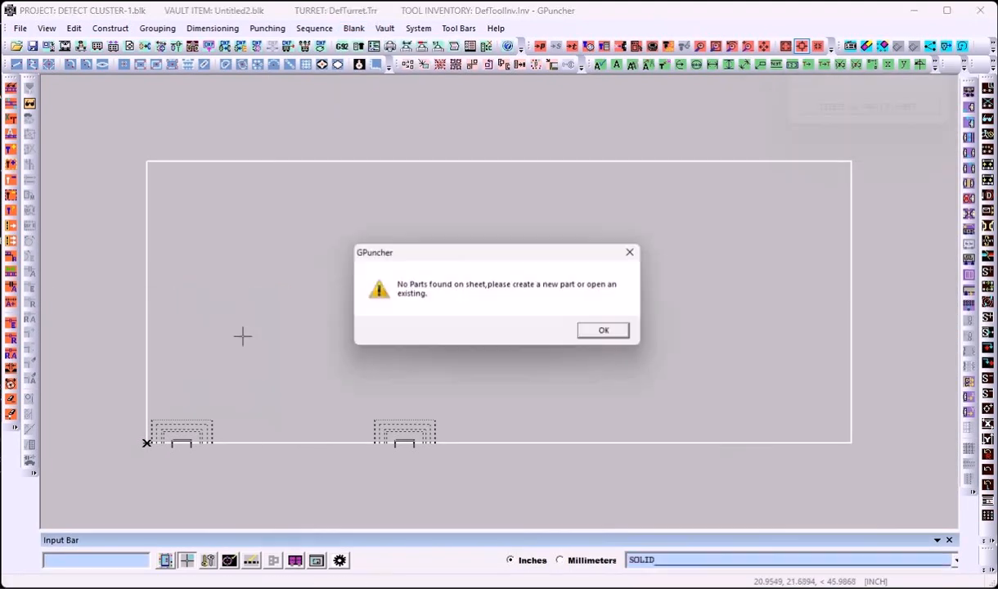
click(609, 334)
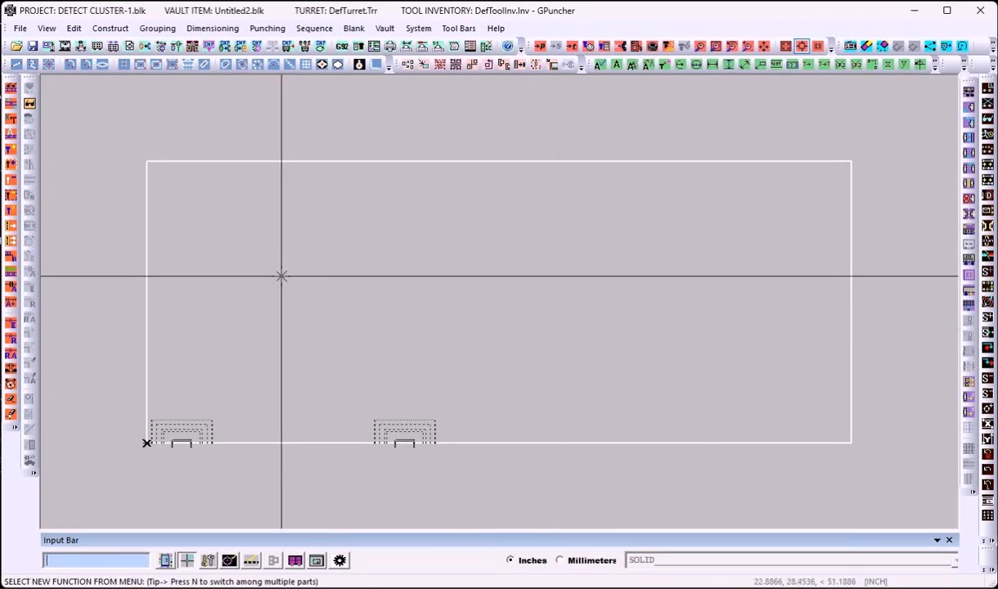
Step: Open the saved project DETECT CLUSTER-1.blk from the TEST folder
click(16, 46)
click(496, 335)
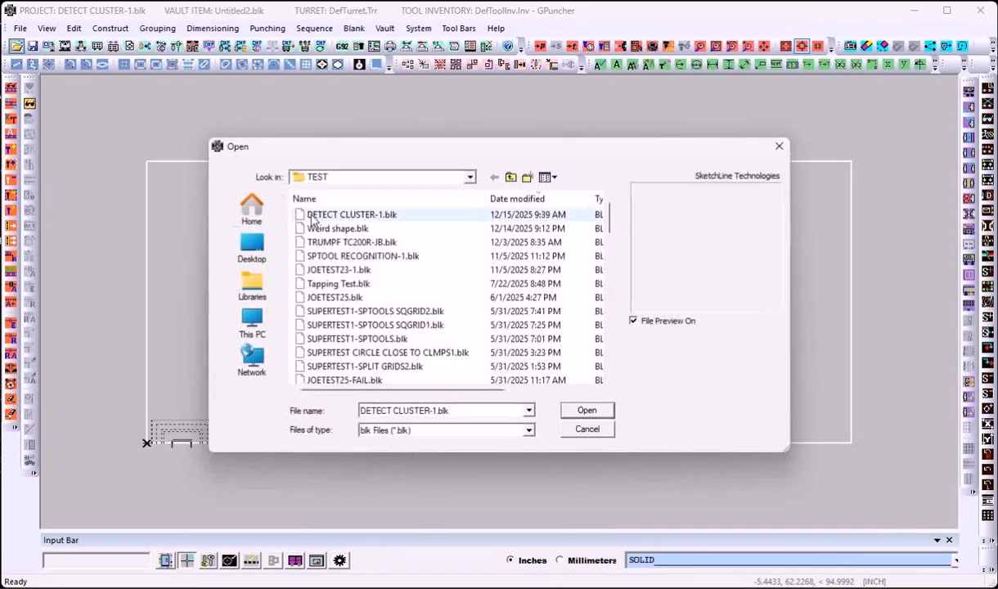
double_click(332, 216)
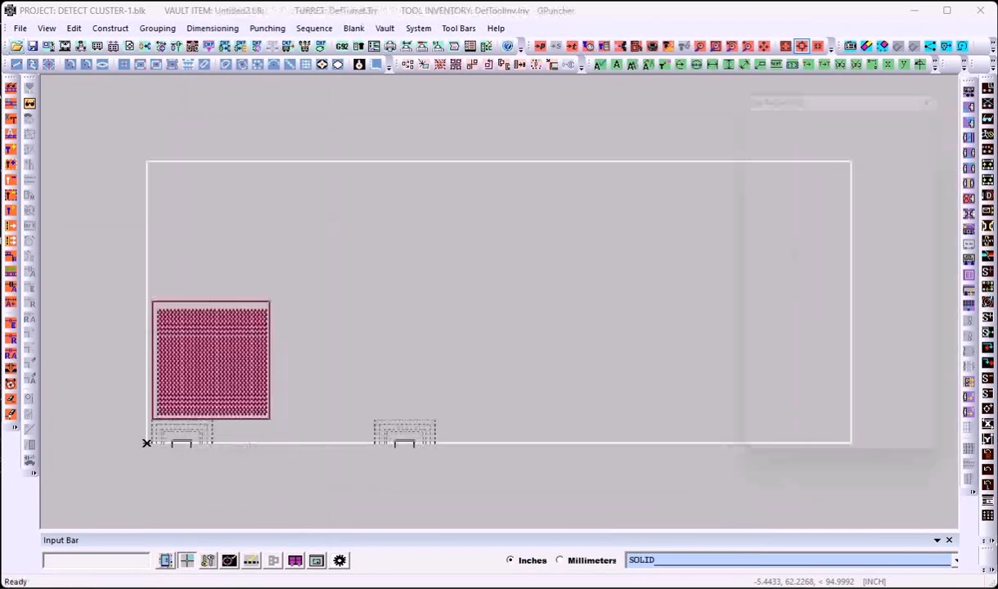
Step: In Part Design, inspect the circle properties of a hole at the part's upper-left corner and one in its interior
click(74, 28)
click(104, 48)
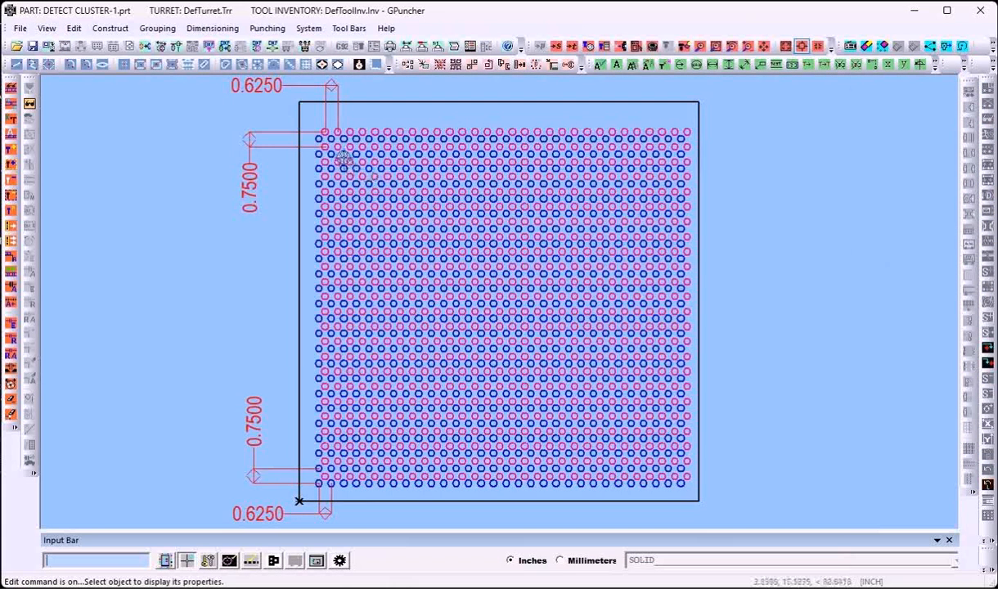
click(320, 139)
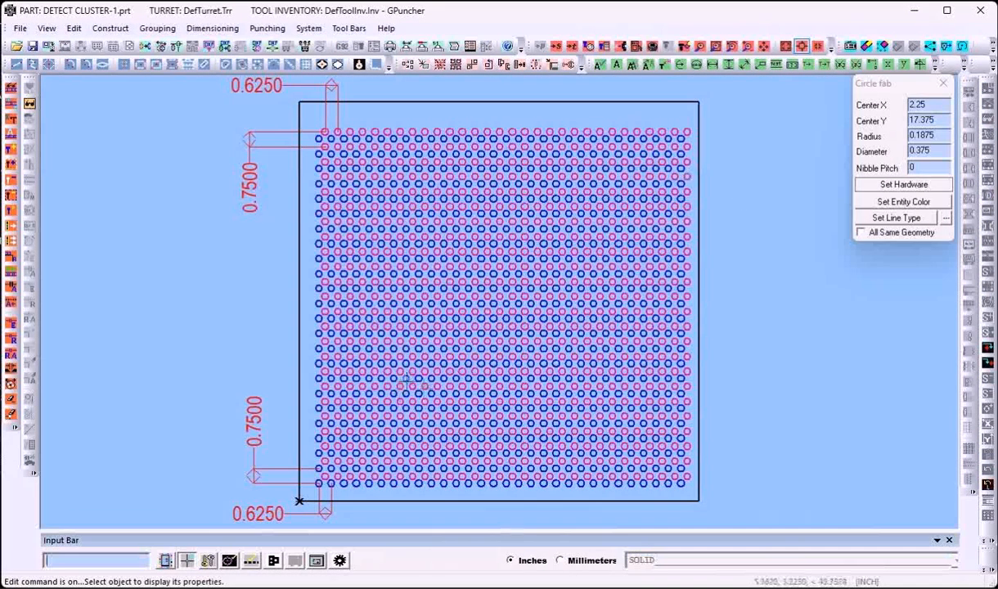
click(448, 382)
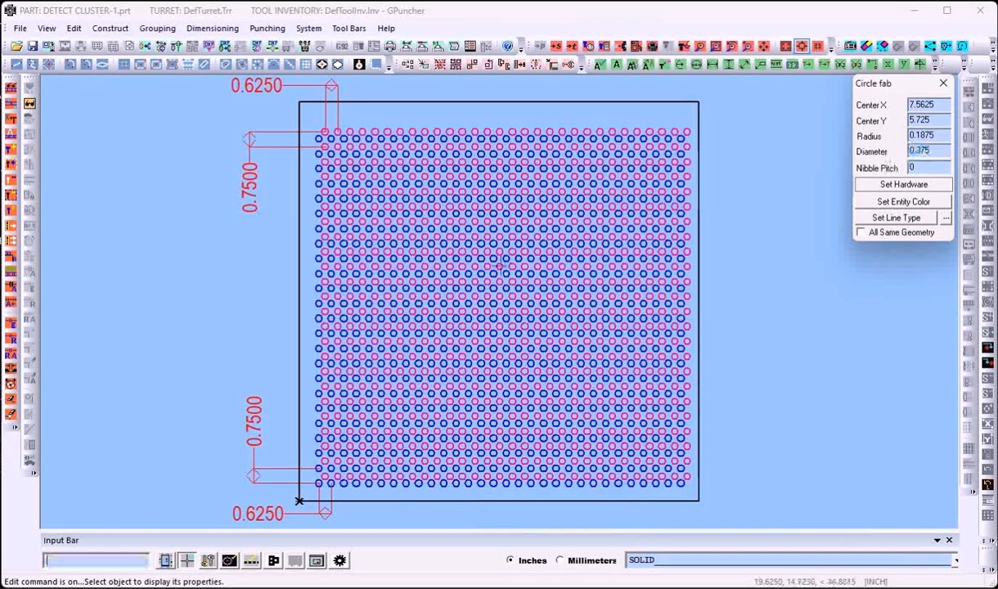
Step: Delete all dimension text from the perforated part
click(212, 28)
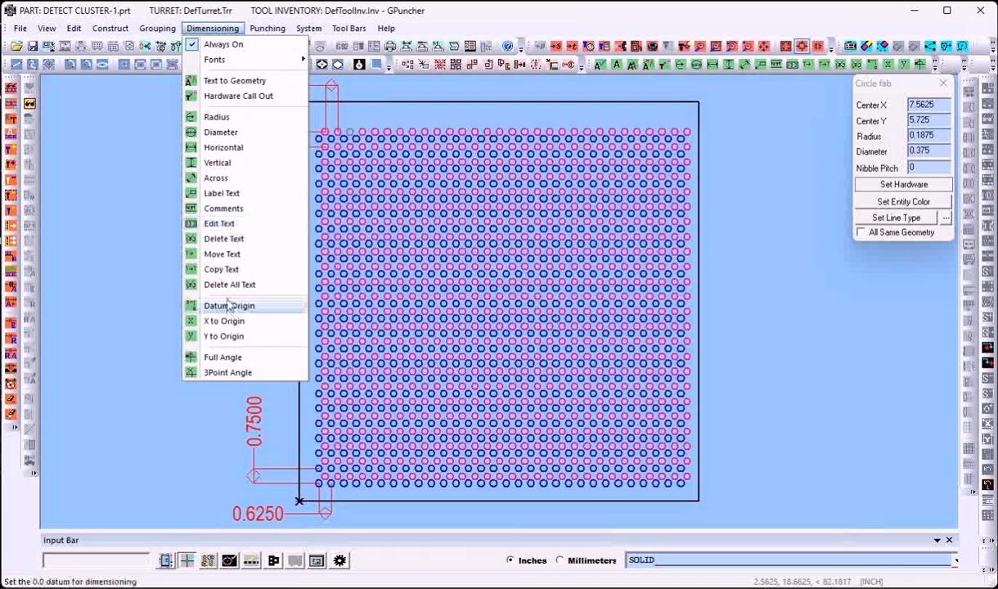
click(229, 305)
click(468, 331)
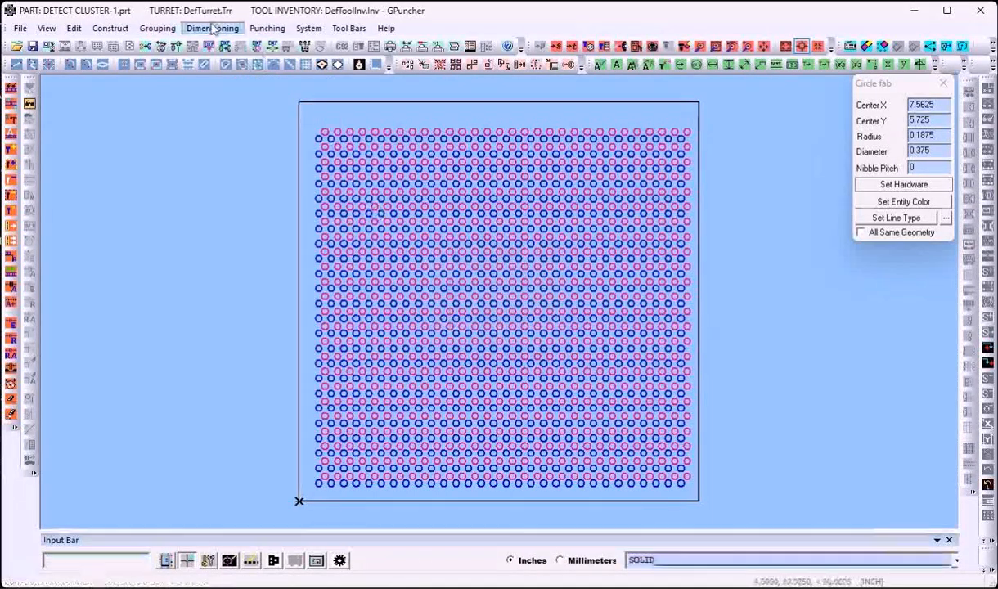
Step: Delete the uppermost row and the rightmost column of pink holes from the part using group windows
click(158, 28)
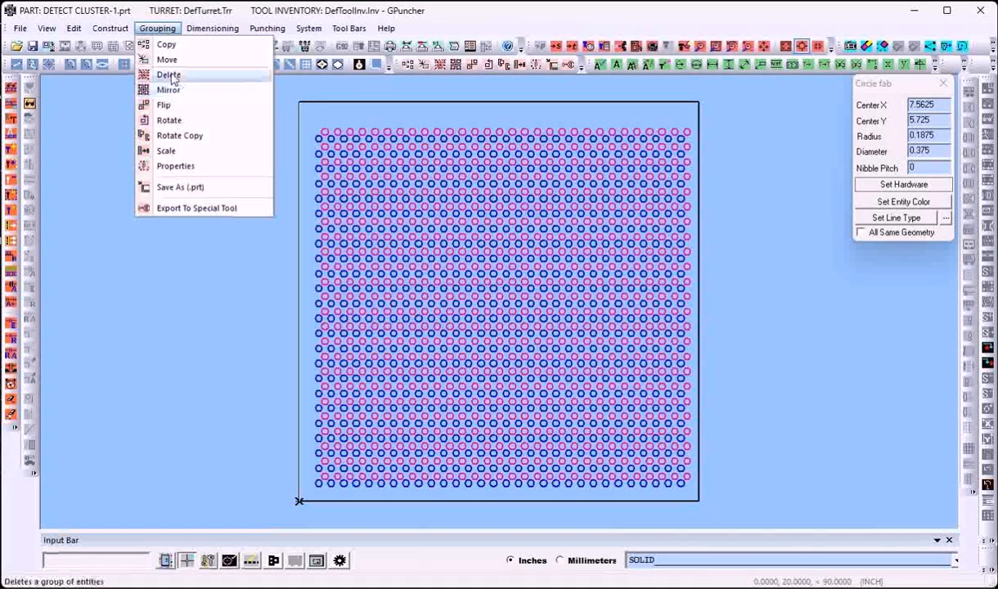
click(170, 76)
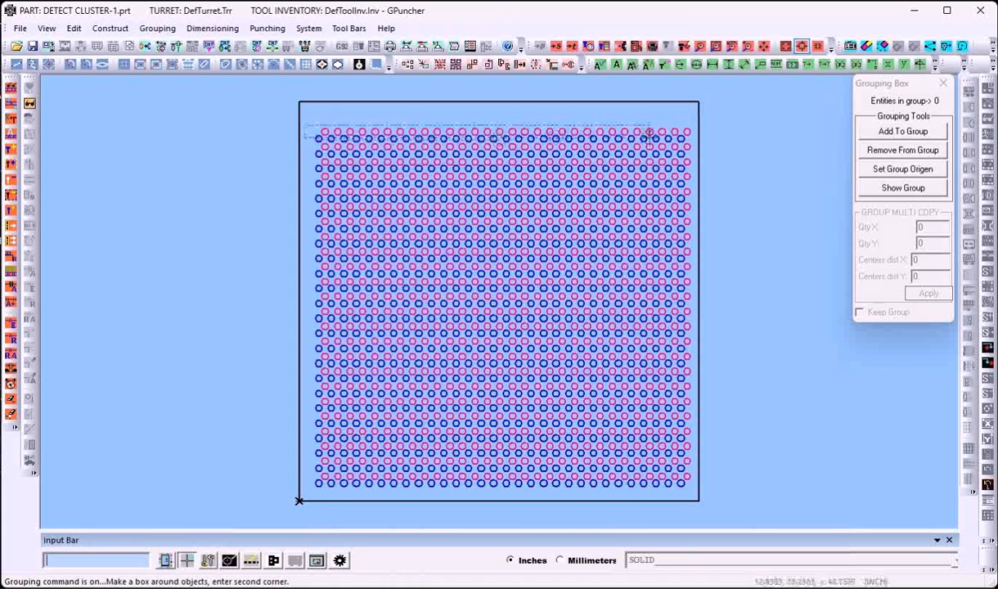
click(697, 137)
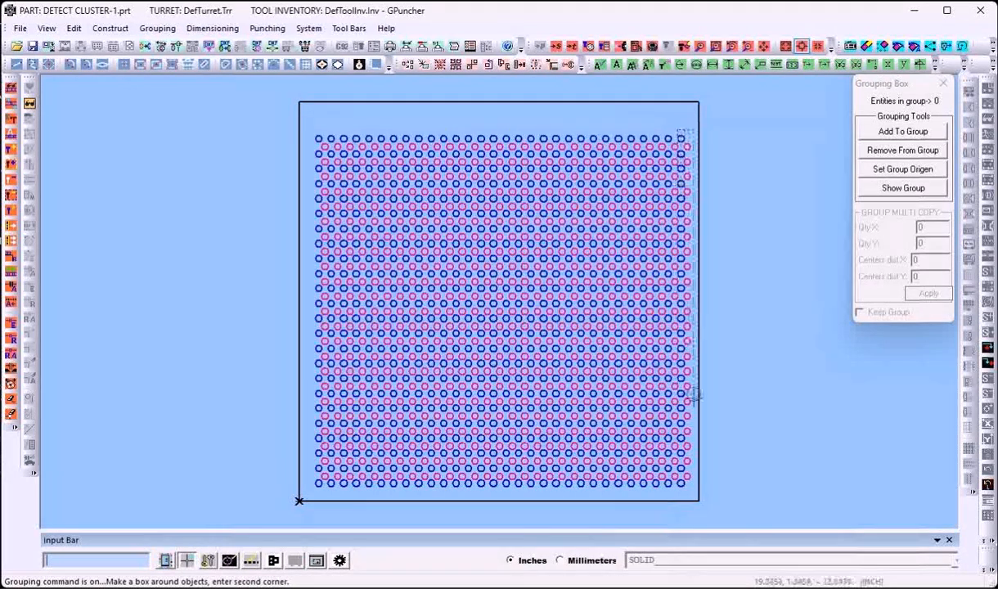
click(694, 498)
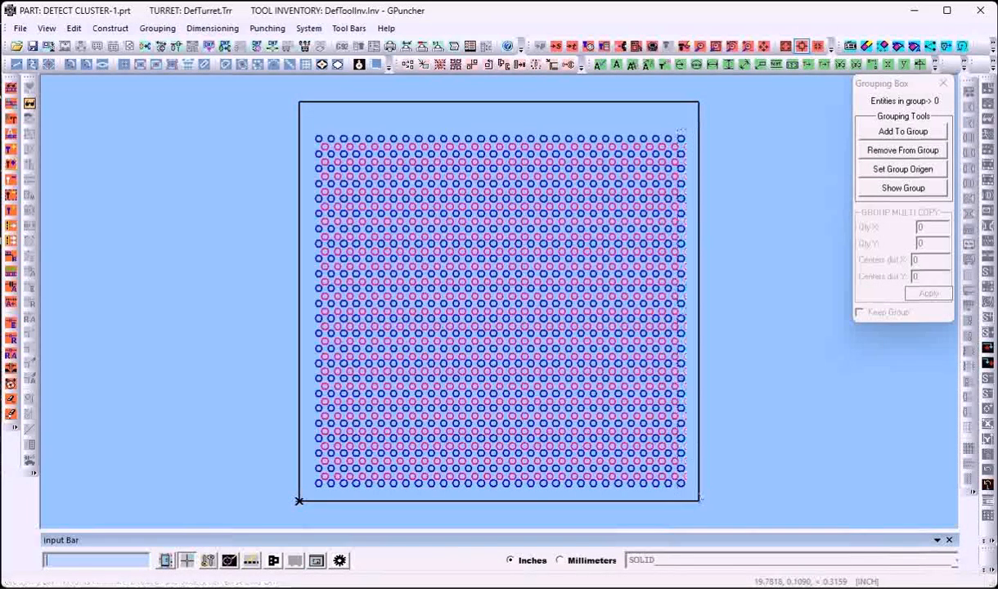
Step: Delete the uppermost row of blue holes from the part using a group window
click(312, 131)
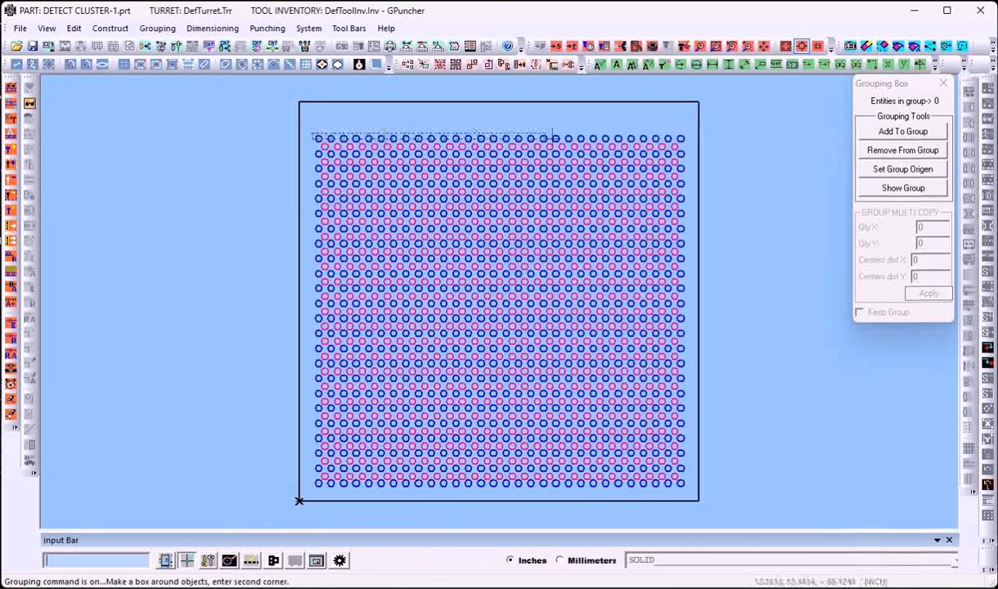
click(690, 141)
click(521, 331)
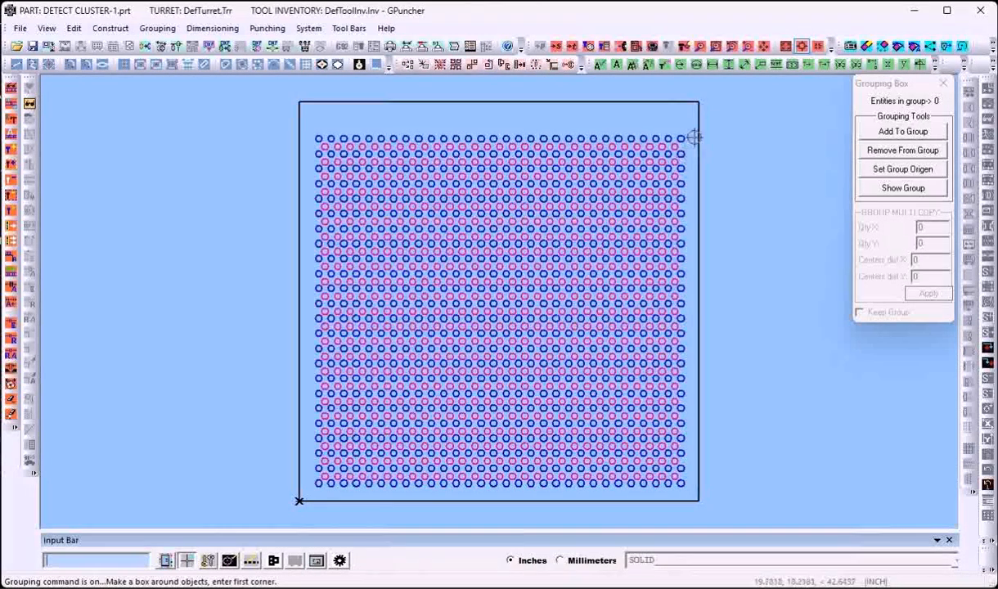
click(309, 128)
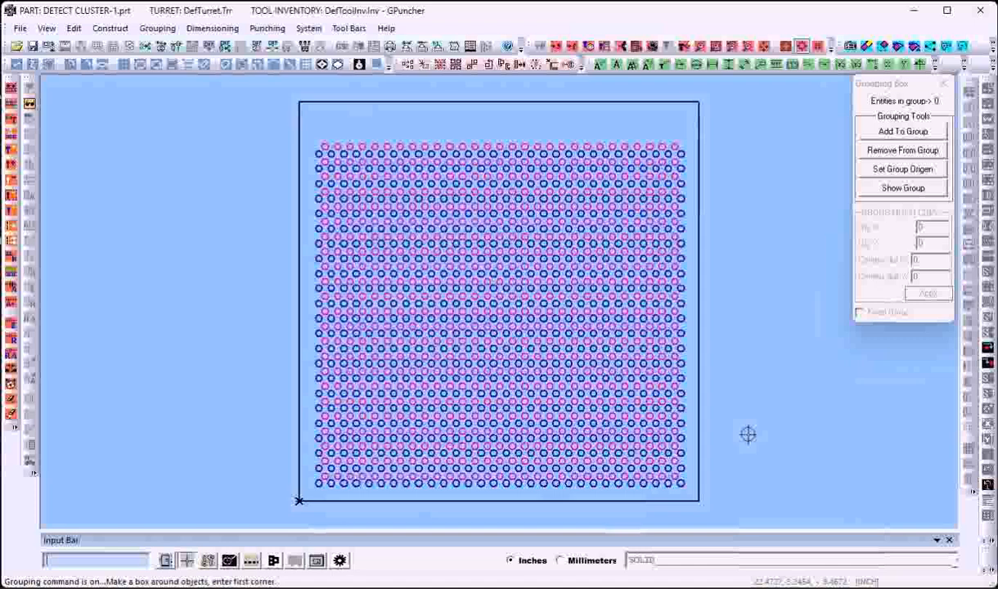
Step: Export the modified part as DETECT CLUSTER-1.dxf in the Dxf folder, replacing the existing file
click(21, 29)
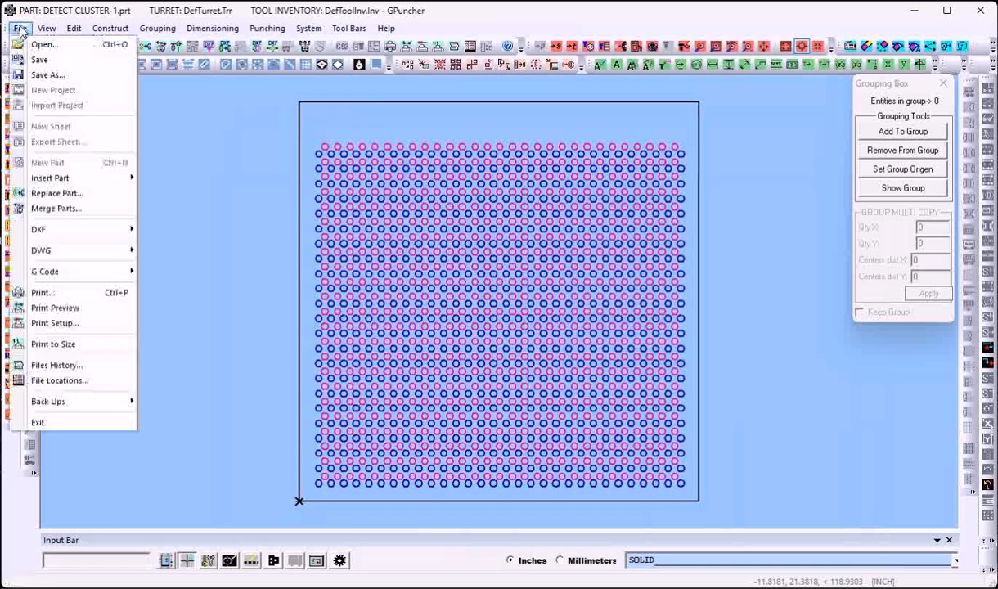
mouse_move(58, 231)
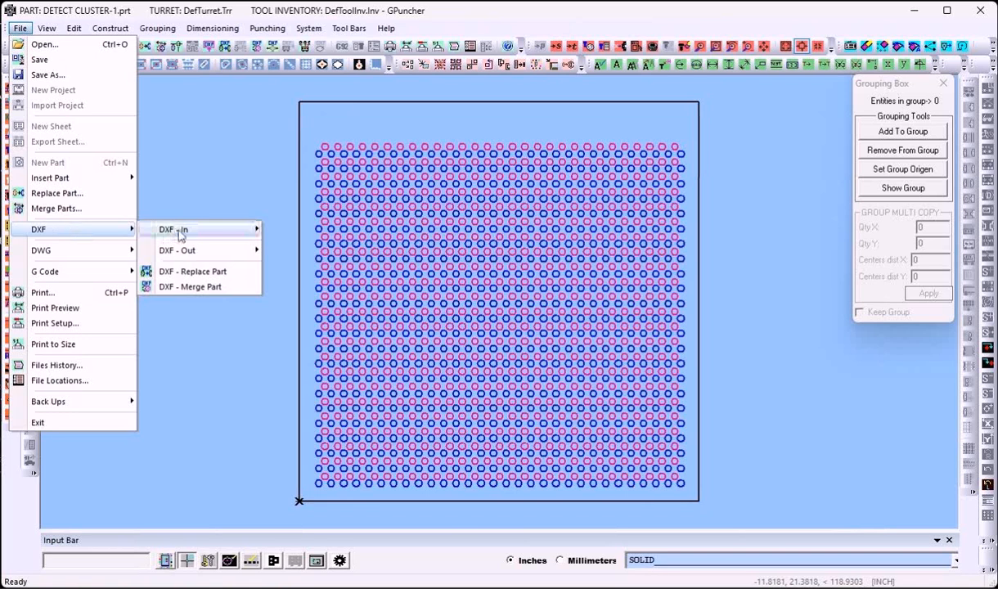
mouse_move(196, 255)
click(307, 266)
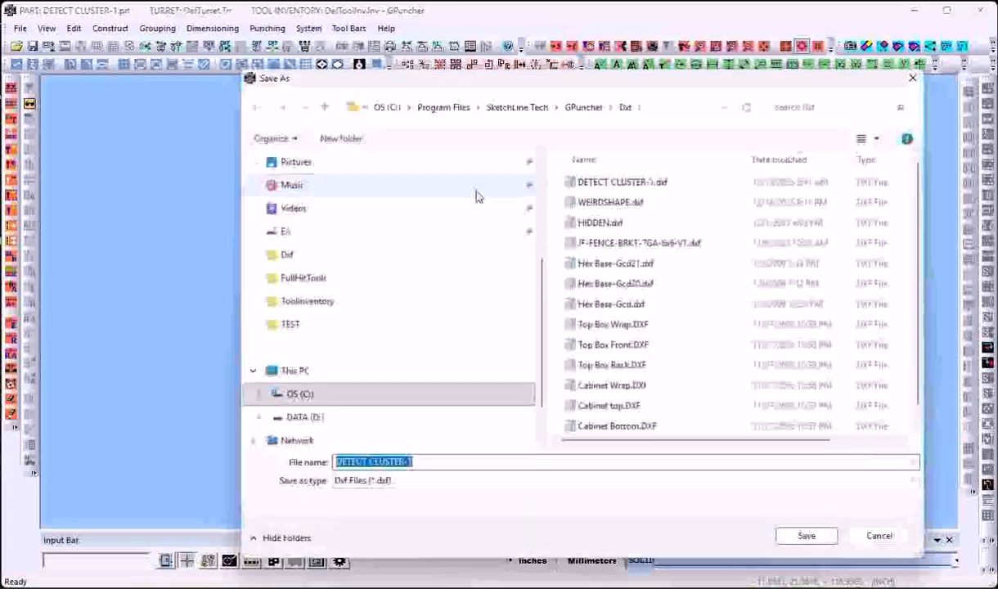
double_click(631, 181)
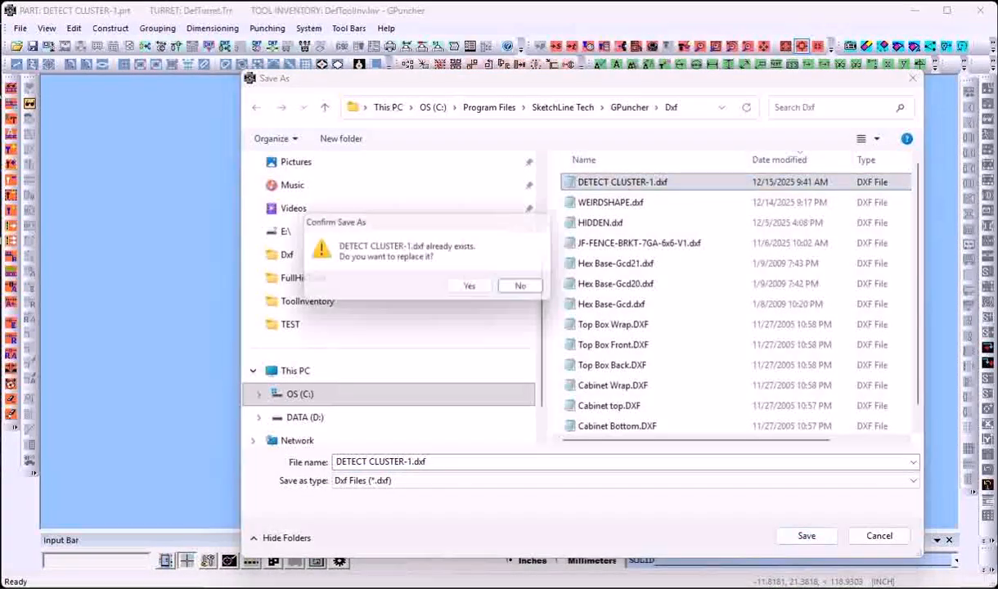
click(476, 289)
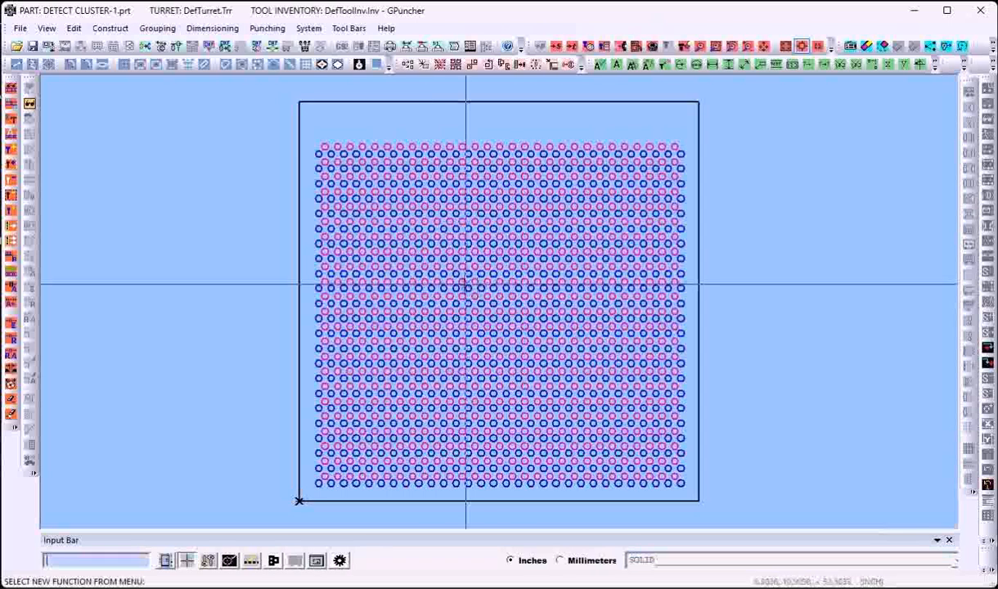
Step: Return to Sheet Design and clear the perforated part from the sheet
click(47, 29)
mouse_move(90, 44)
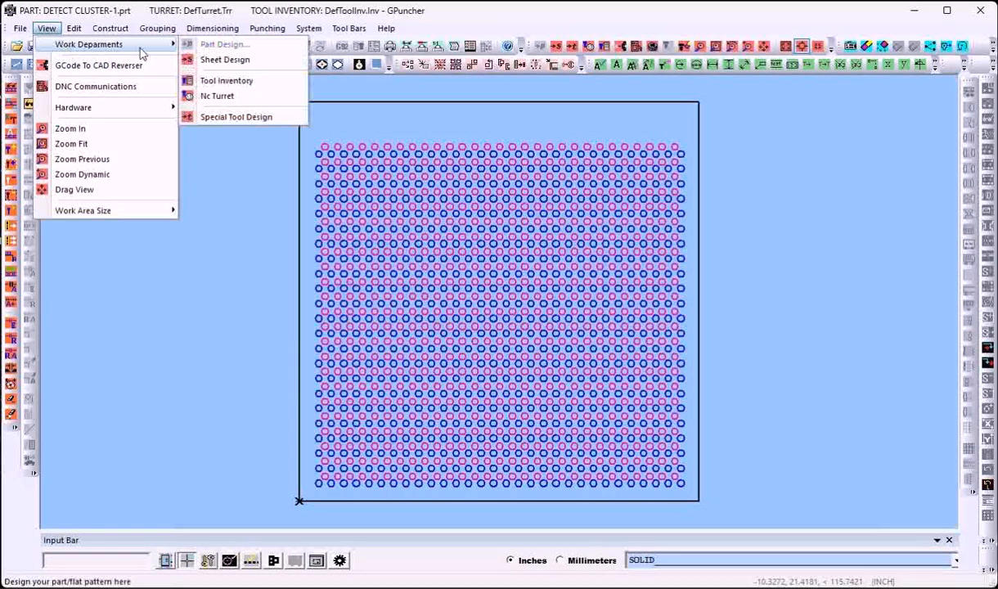
click(232, 62)
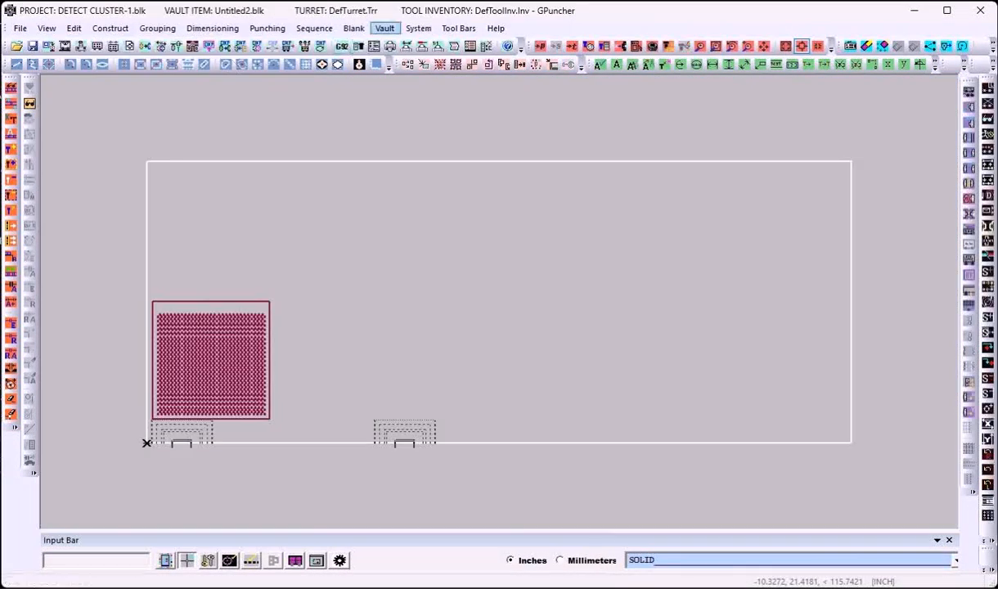
click(353, 28)
click(380, 96)
click(601, 330)
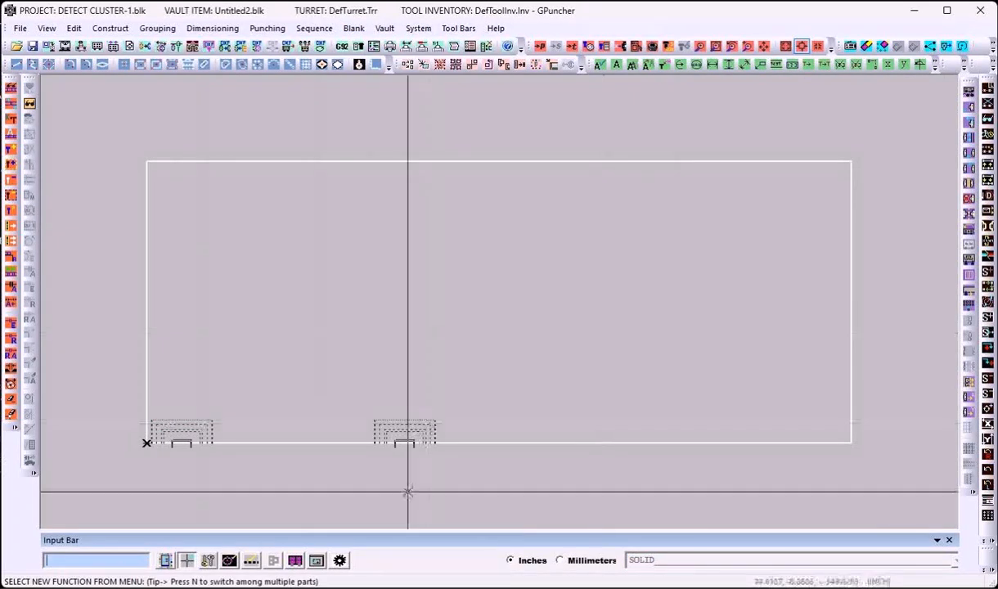
Step: Enable Detect Cluster Tools in the DXF programming wizard options
click(339, 561)
click(463, 88)
click(325, 173)
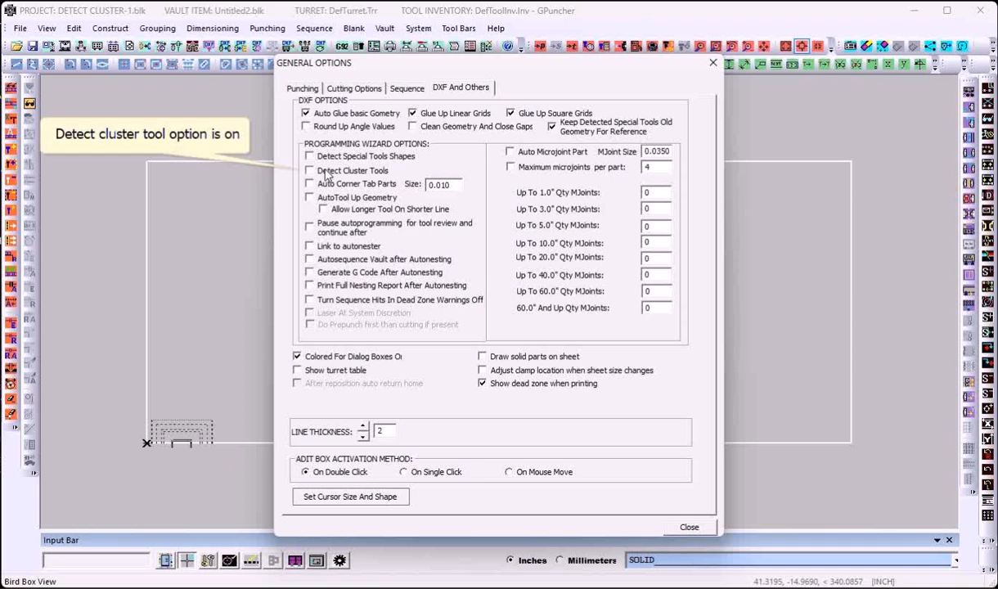
click(690, 529)
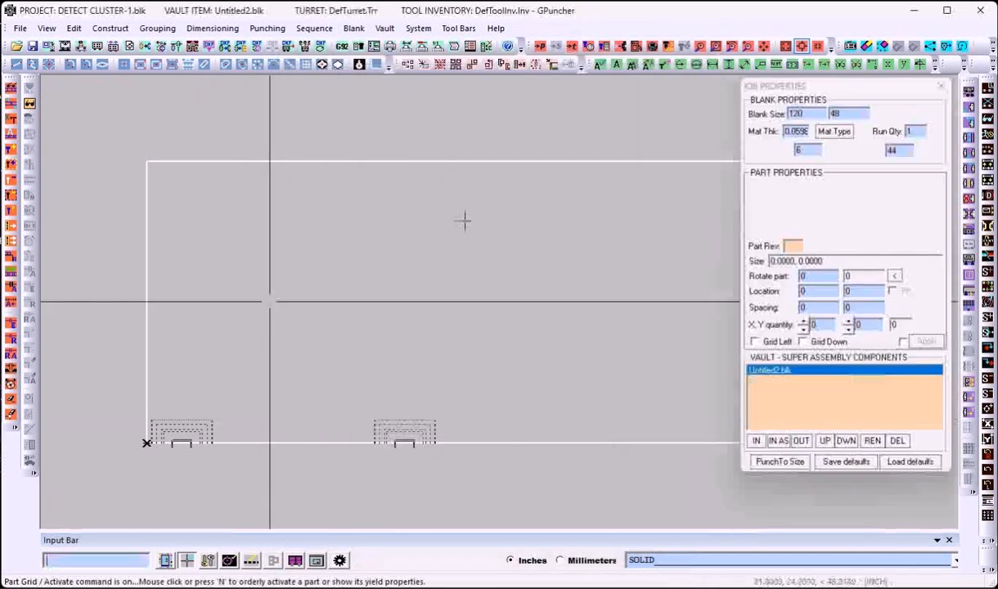
Step: Import DETECT CLUSTER-1.dxf with cluster detection and place the part in the sheet's lower-left area, above the left clamp
click(25, 29)
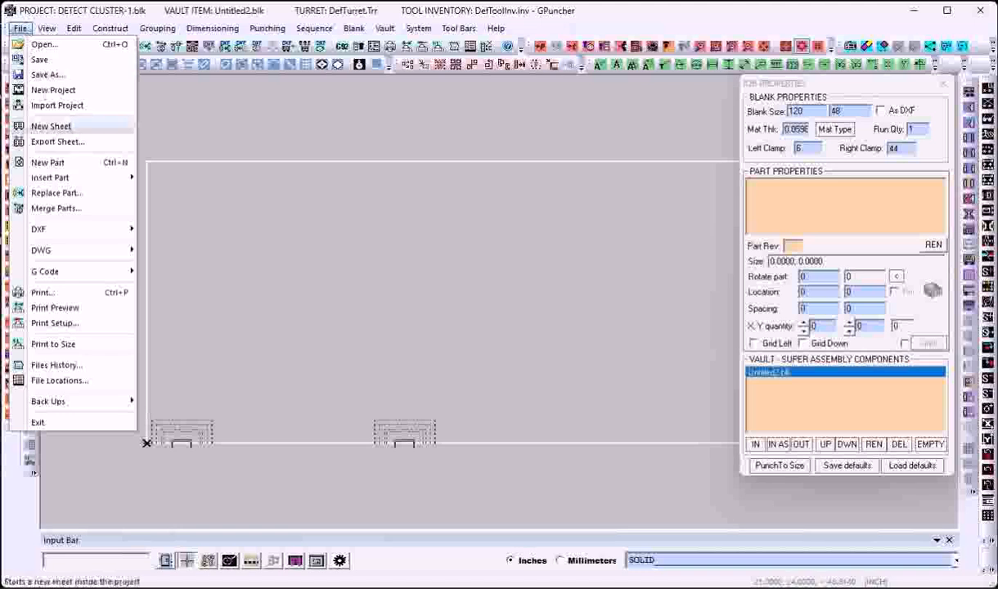
mouse_move(56, 229)
mouse_move(188, 231)
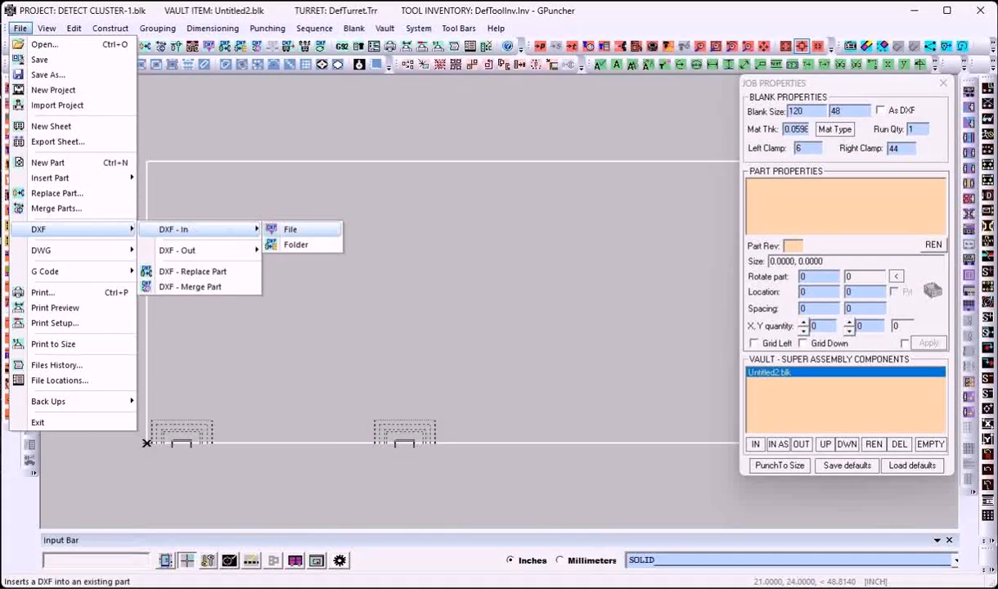
click(291, 229)
double_click(313, 214)
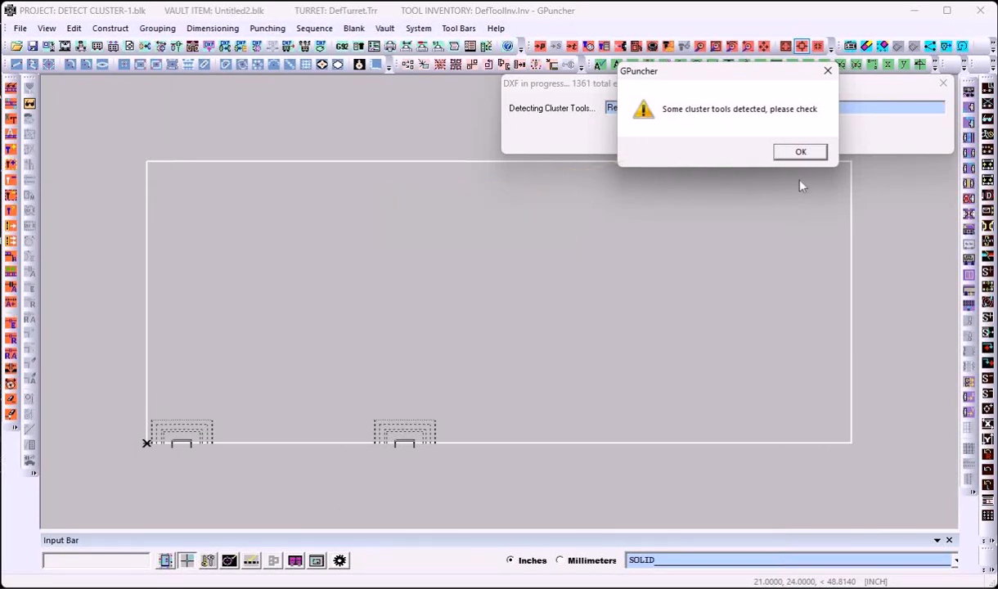
click(800, 154)
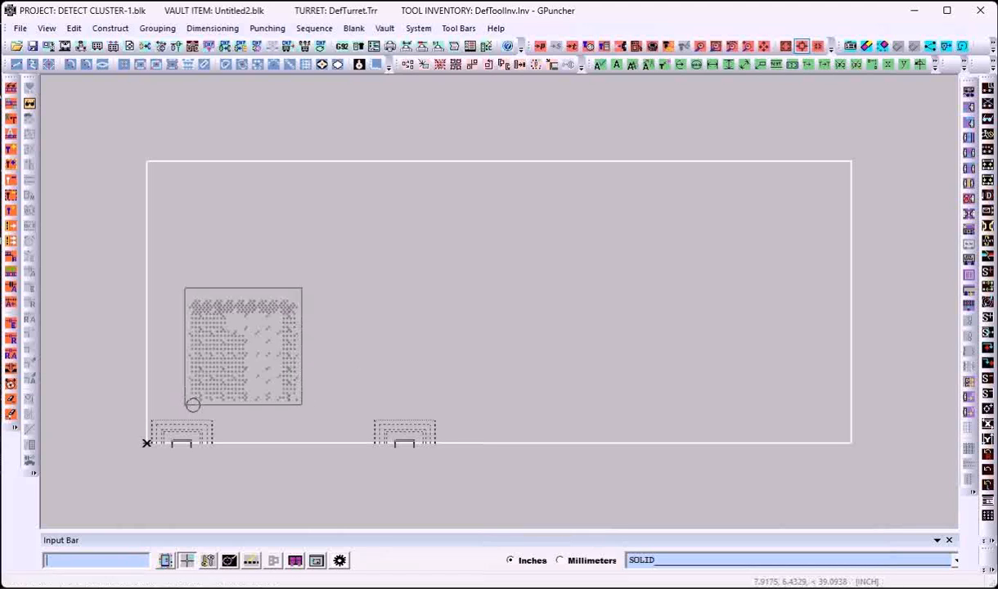
click(237, 378)
Step: Open the imported part in Part Design
click(47, 28)
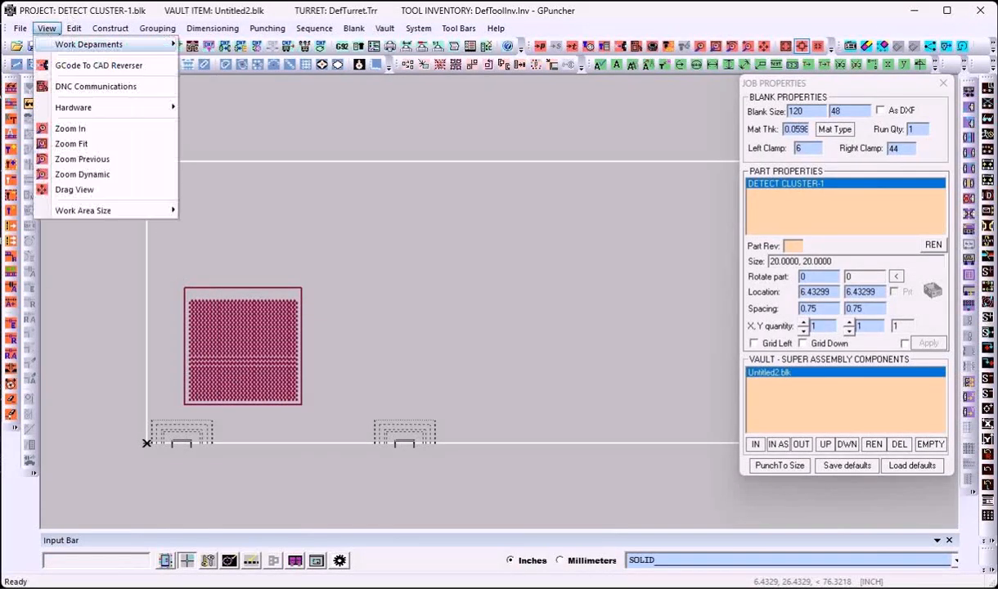
mouse_move(75, 47)
click(223, 44)
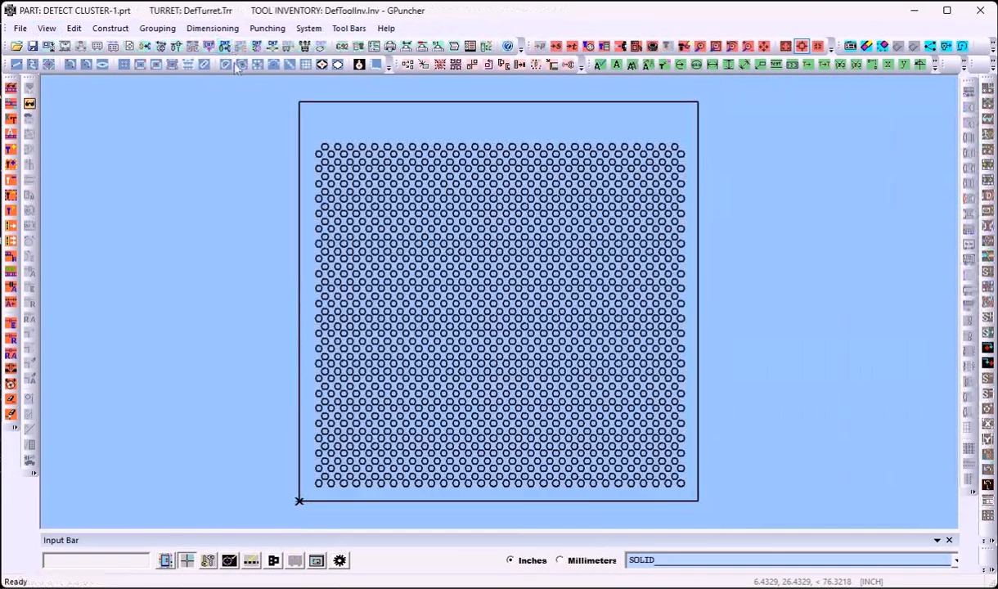
Step: Color the first detected RND_CLUSTER 0.375X0.625X0.7500X5X4 pattern orange and the second one yellow
click(73, 28)
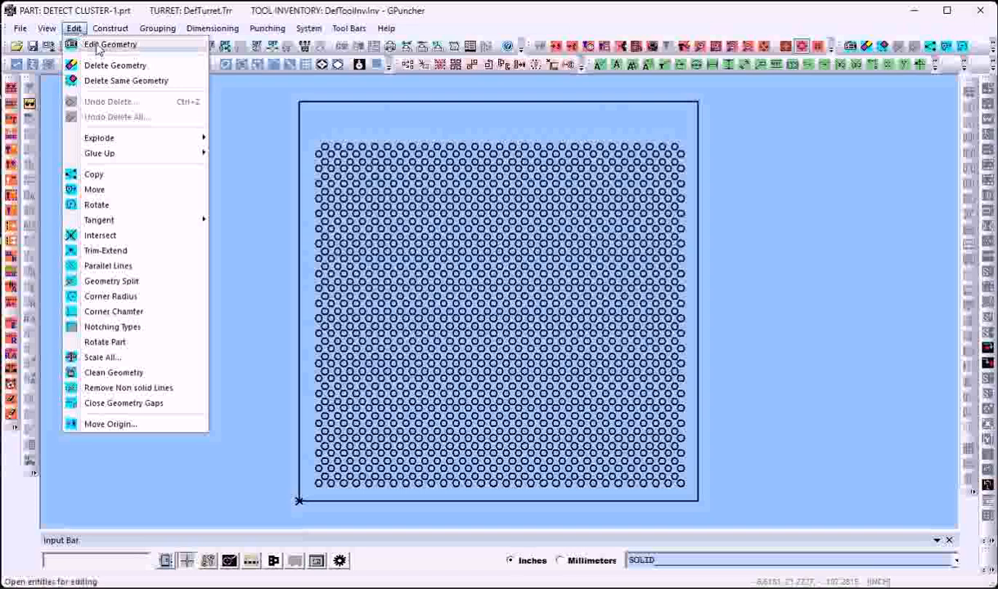
click(98, 45)
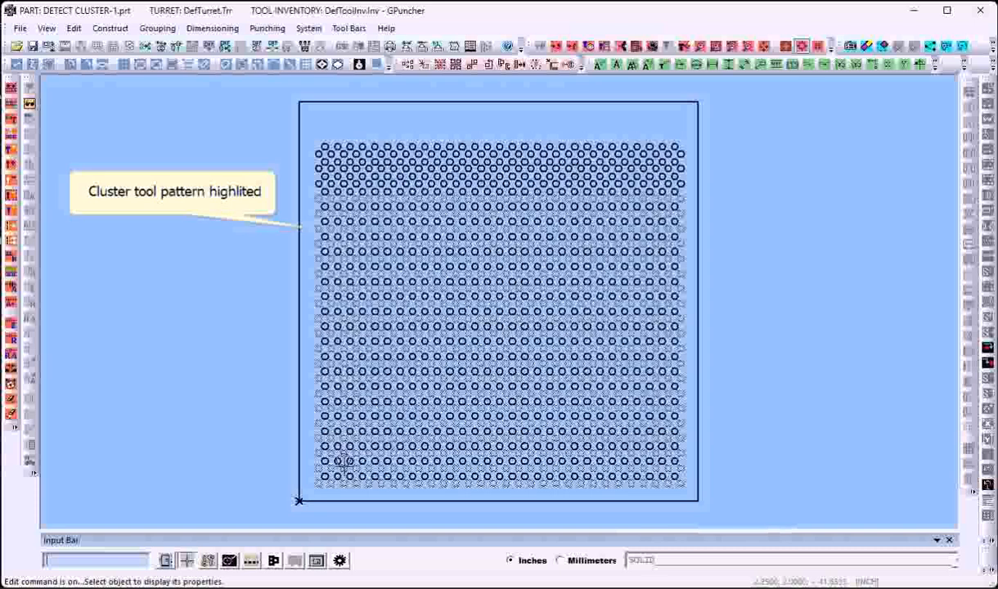
click(344, 461)
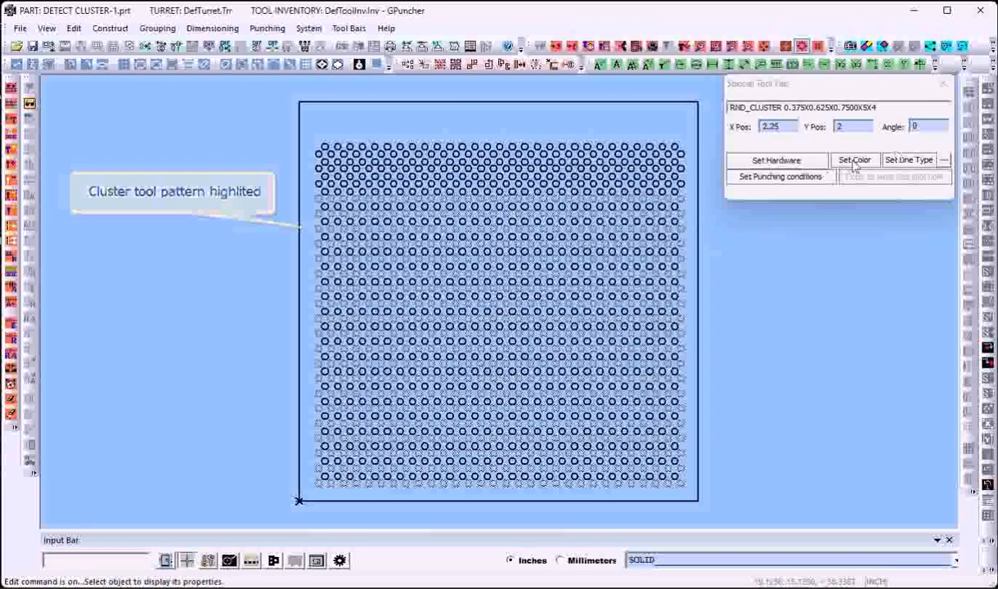
click(854, 166)
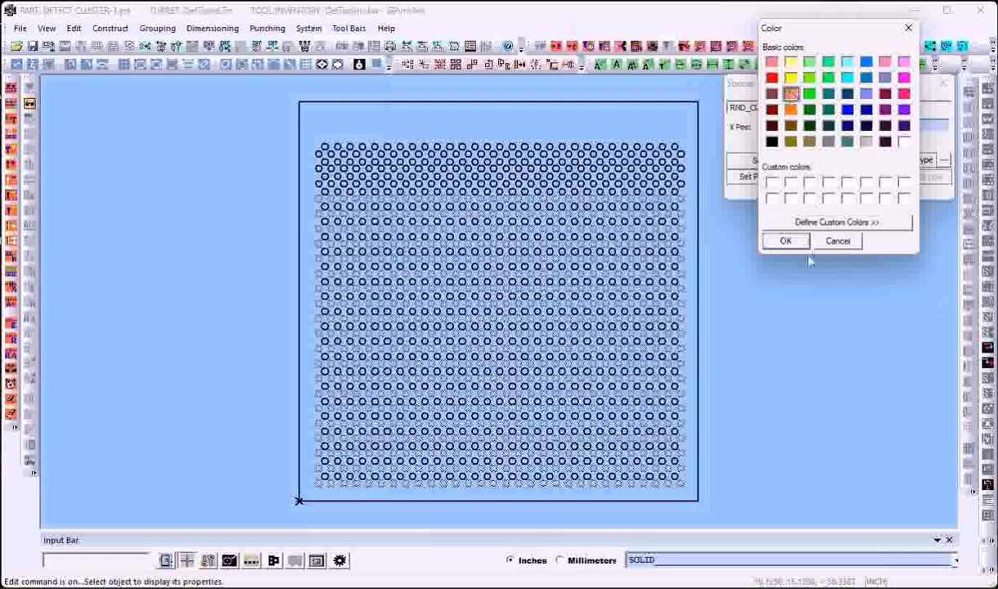
click(784, 240)
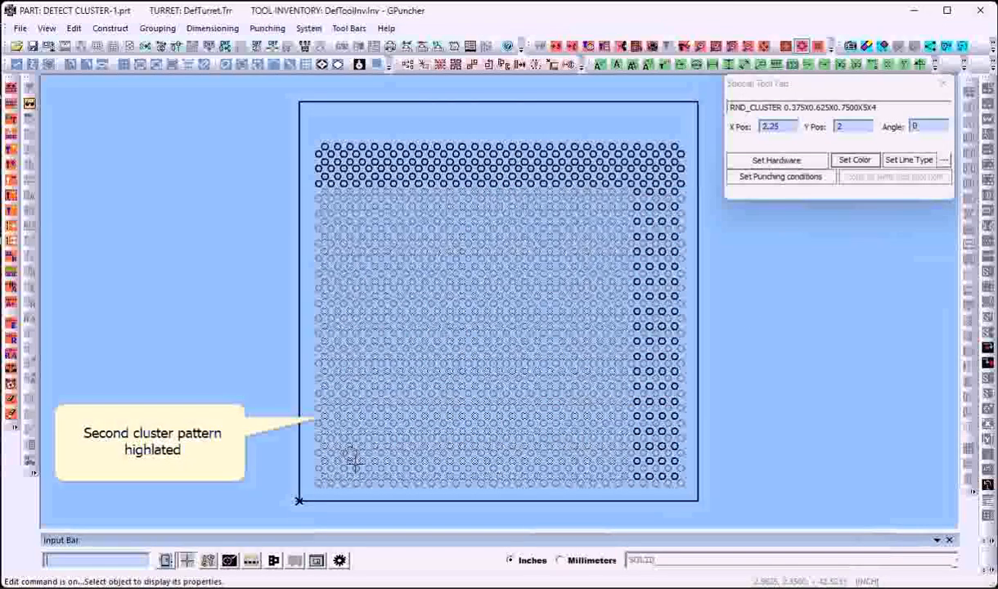
click(354, 460)
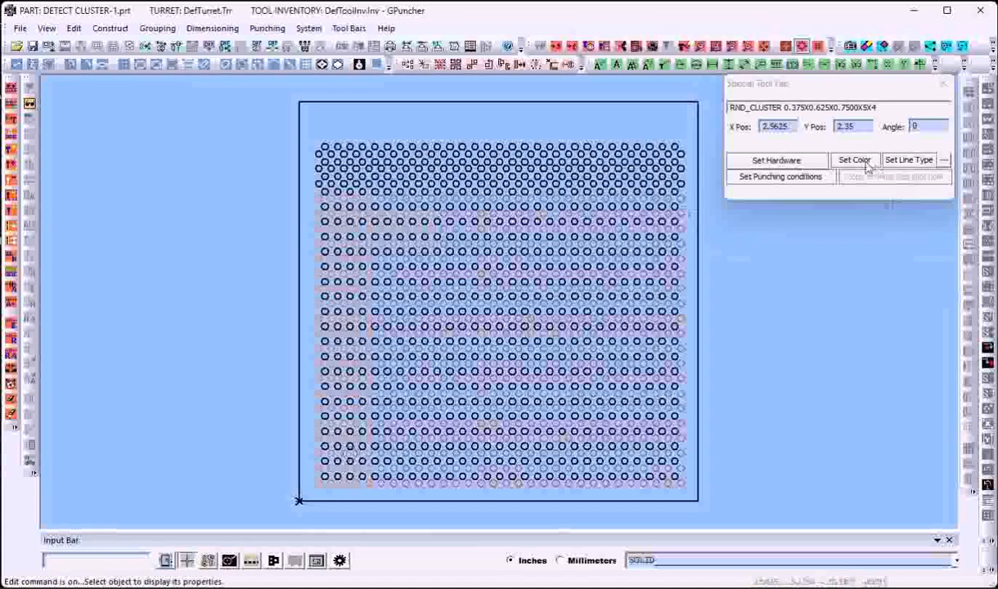
click(867, 162)
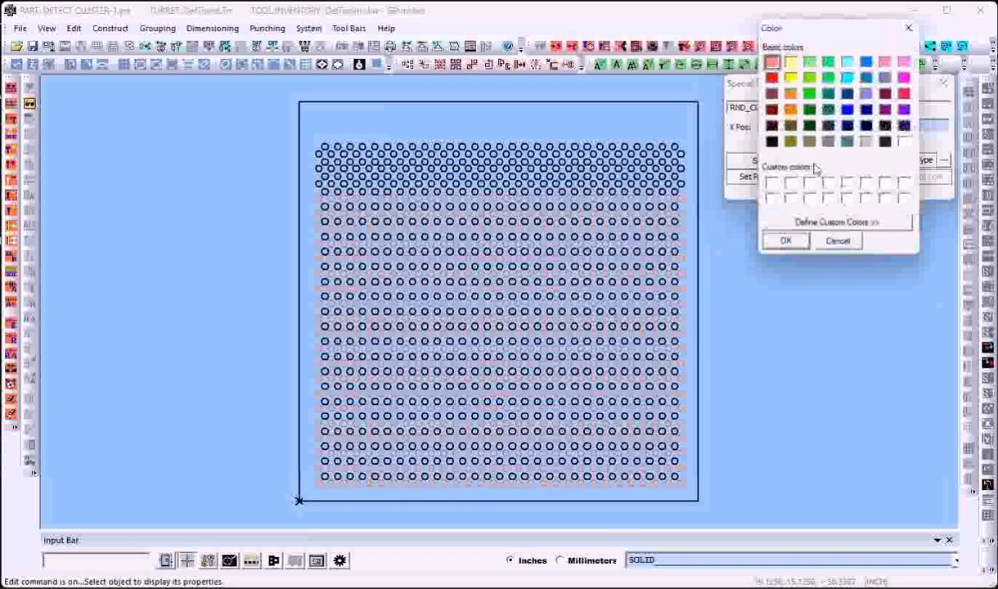
click(786, 241)
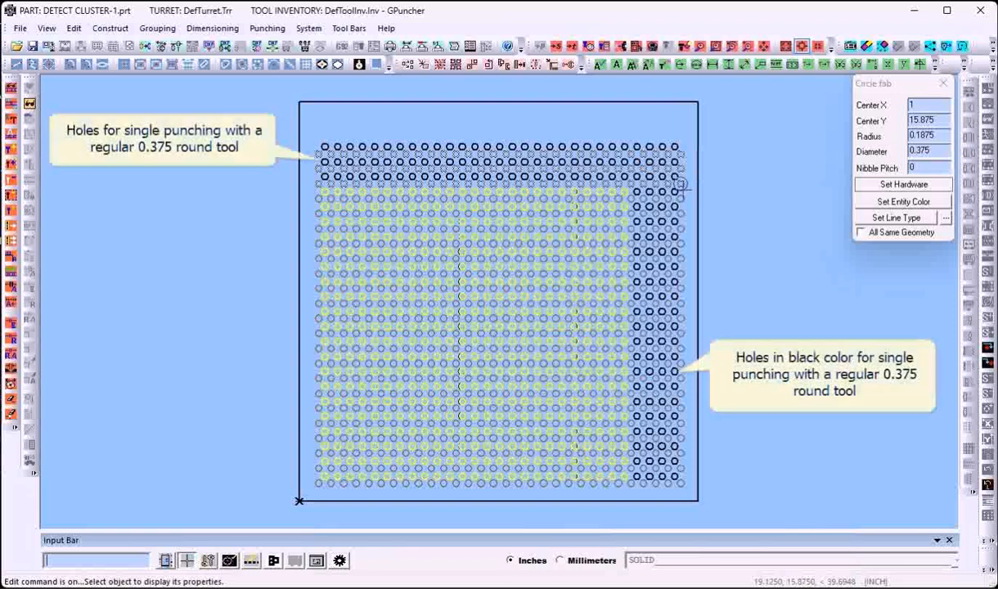
Step: Color the single-circle pattern in the upper rows magenta and the one in the part's rightmost columns green
click(883, 203)
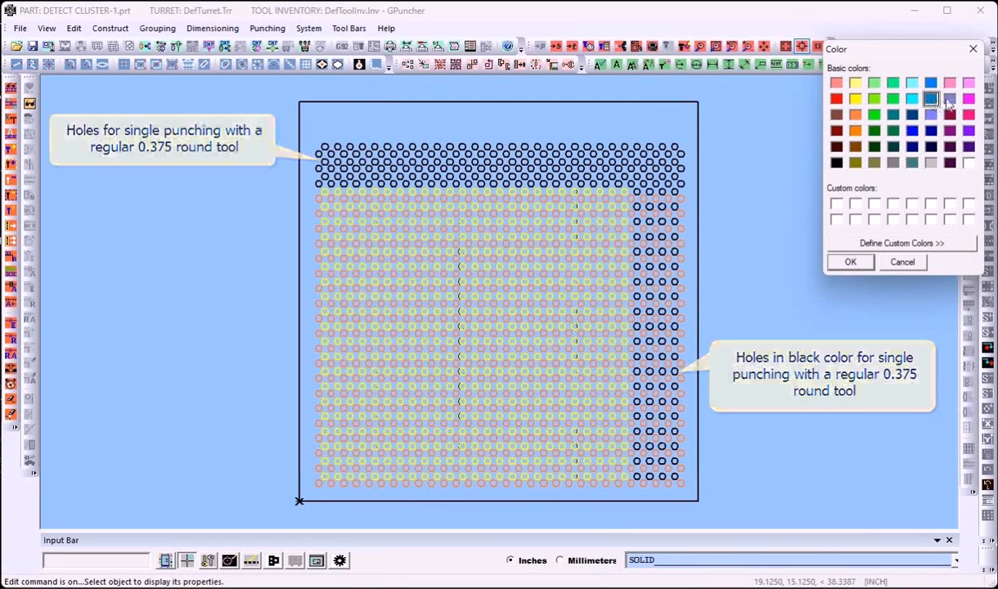
click(950, 99)
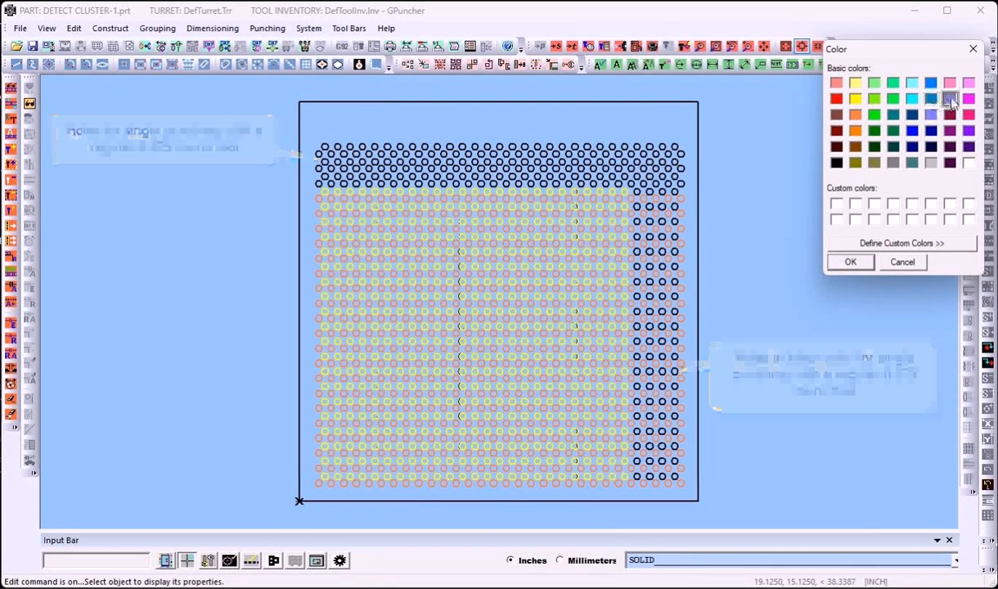
click(851, 262)
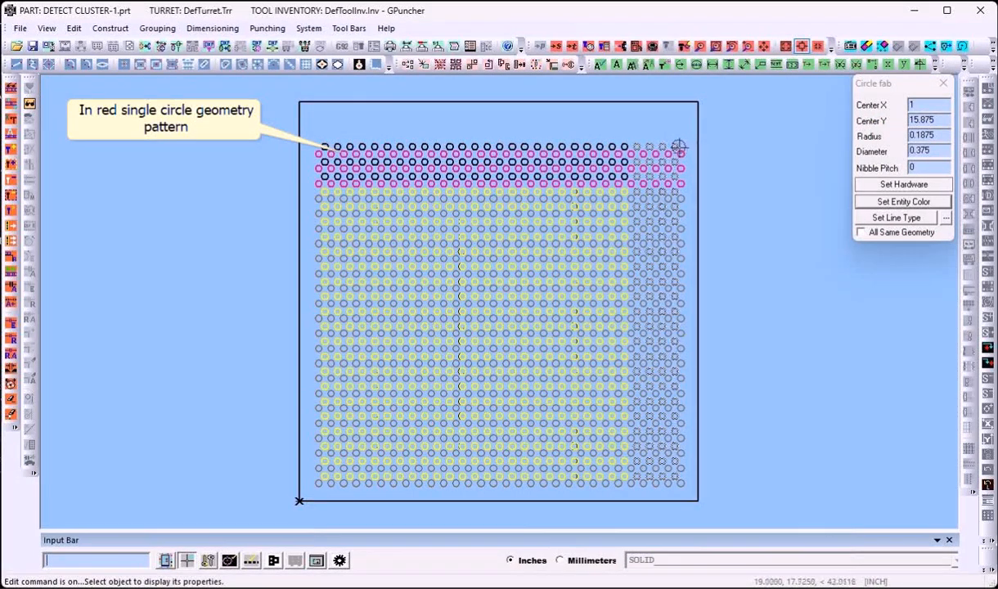
click(679, 147)
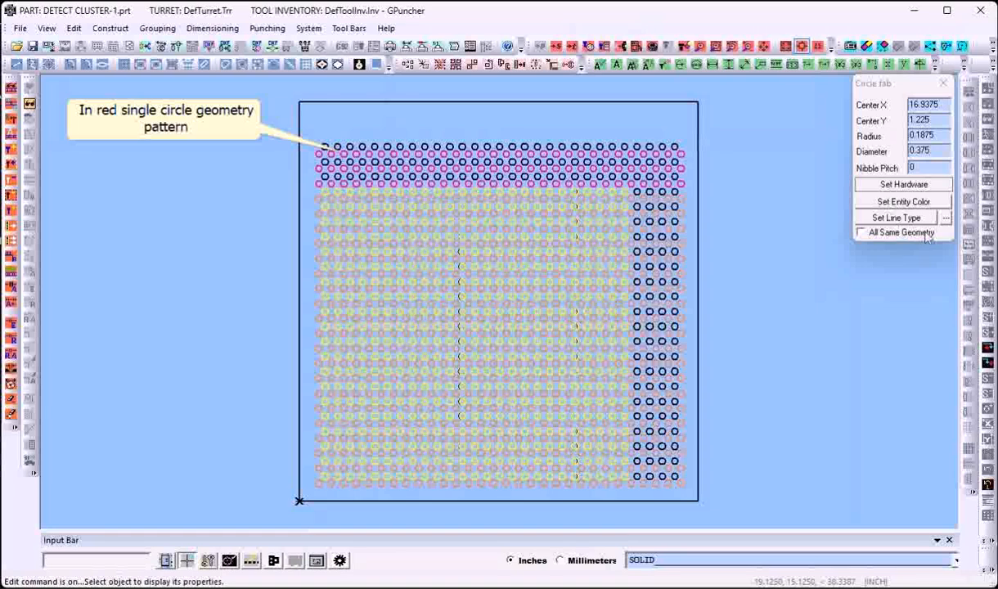
click(916, 203)
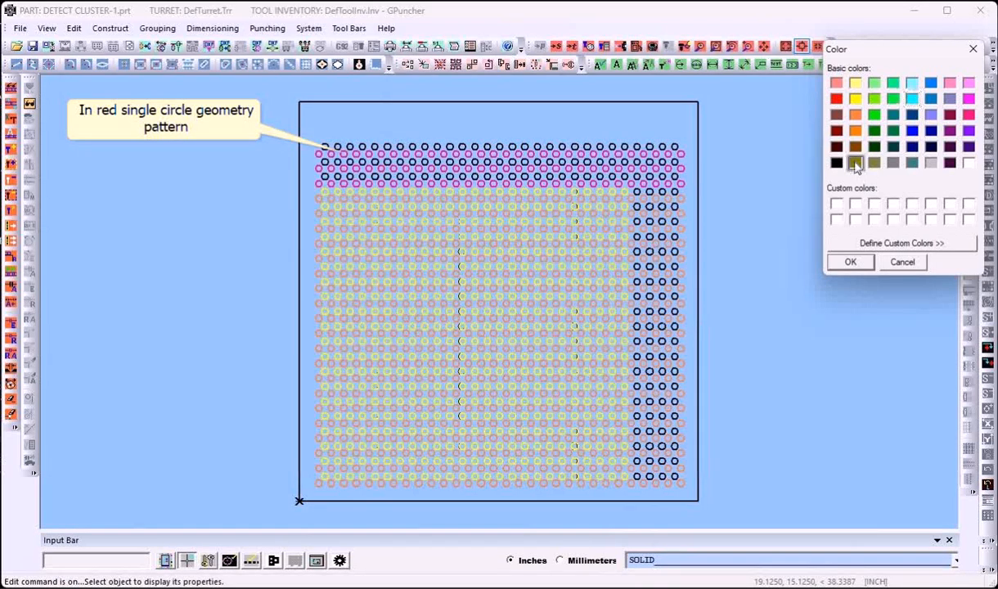
click(851, 262)
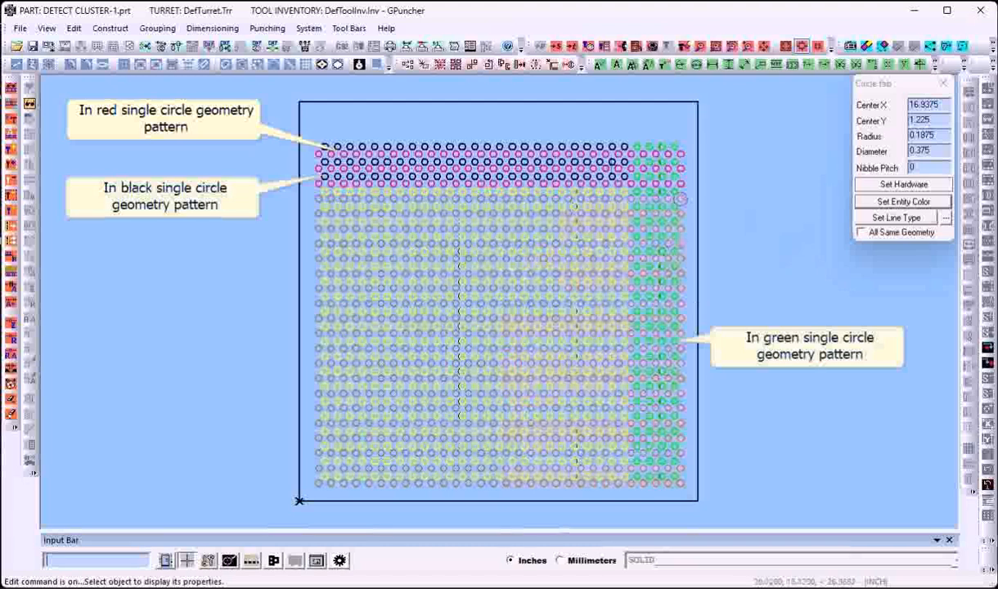
Step: Color the remaining black single-circle pattern in the part's upper rows blue and select the cluster pattern at the lower-left corner
click(619, 143)
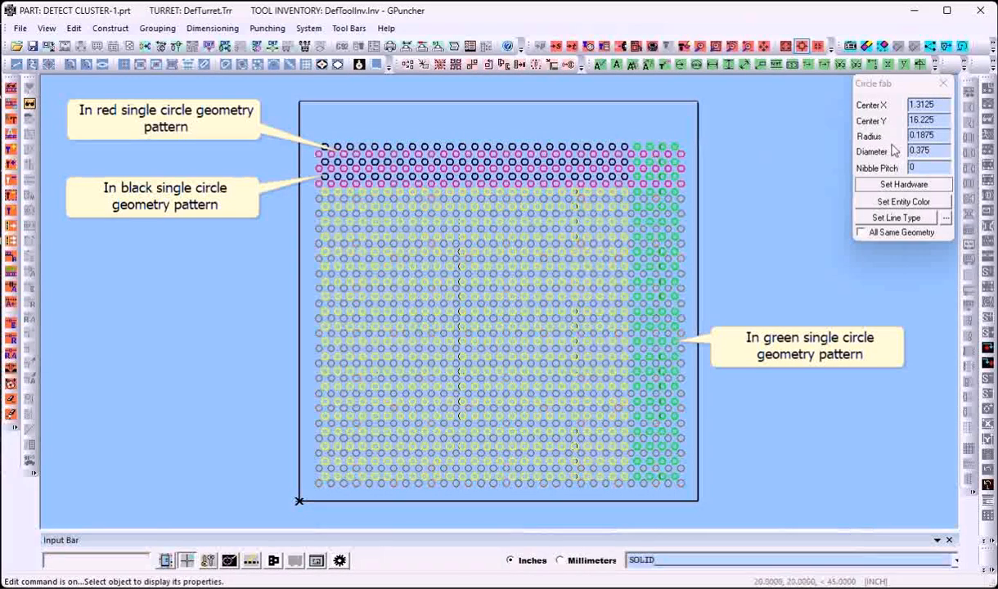
click(905, 203)
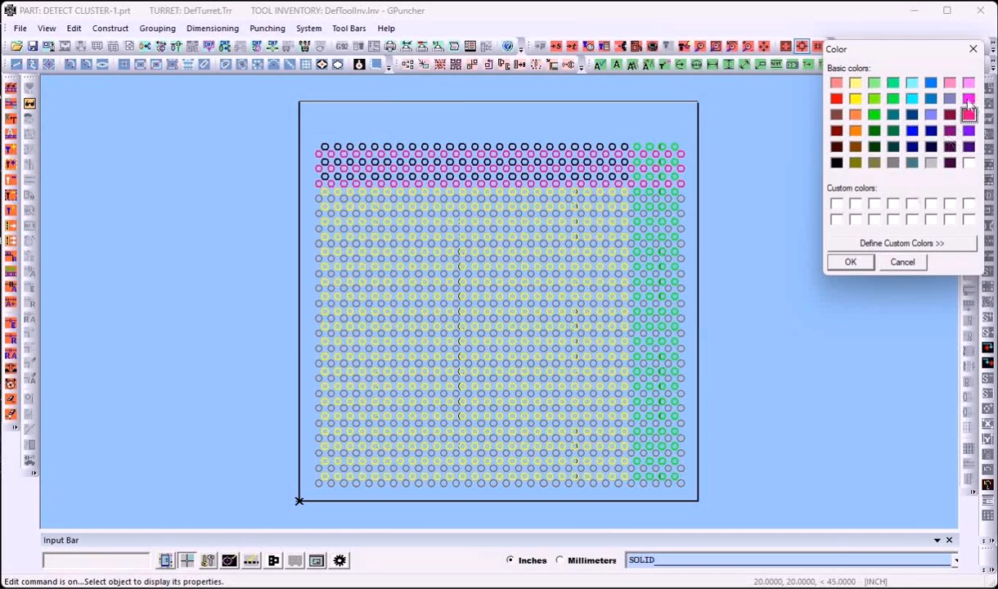
click(866, 263)
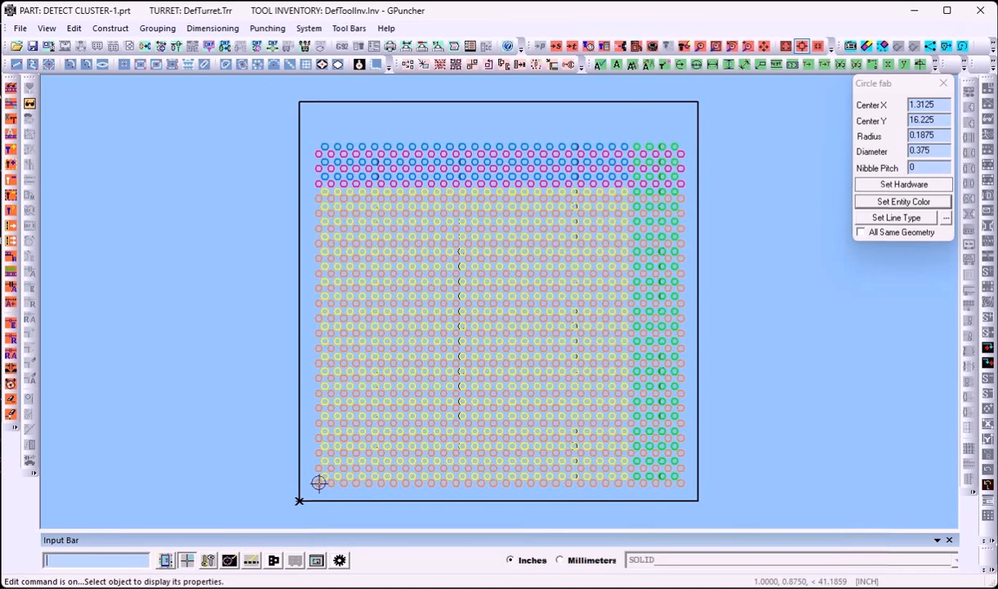
click(319, 483)
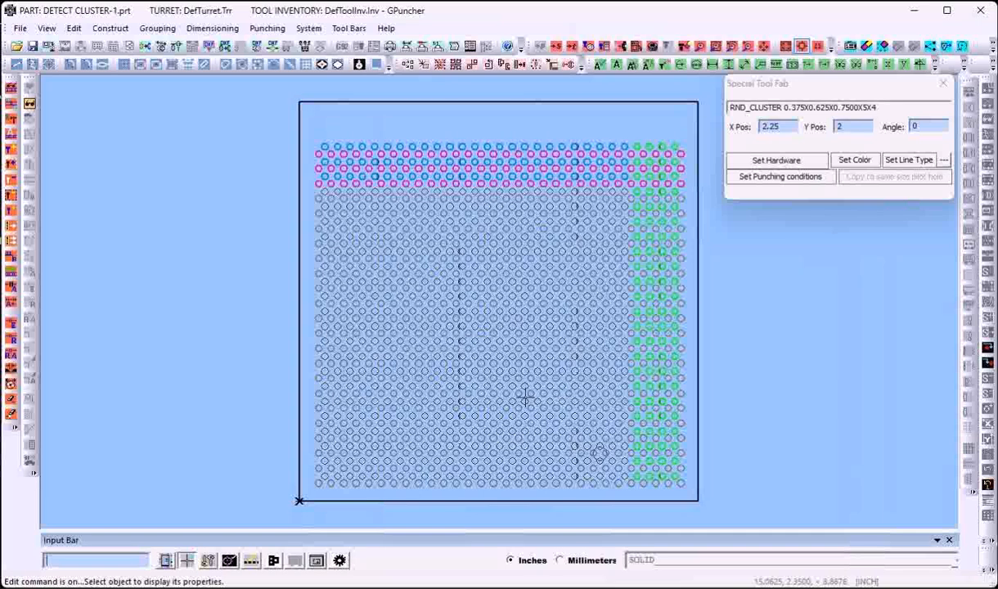
Step: Switch from Part Design to the Sheet Design work department
click(48, 28)
mouse_move(68, 44)
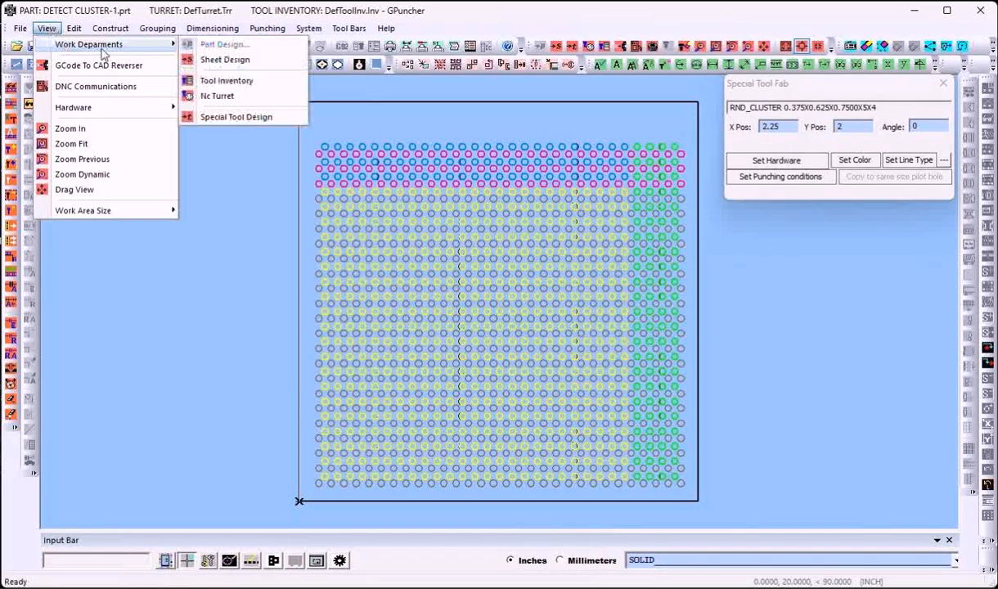
click(219, 61)
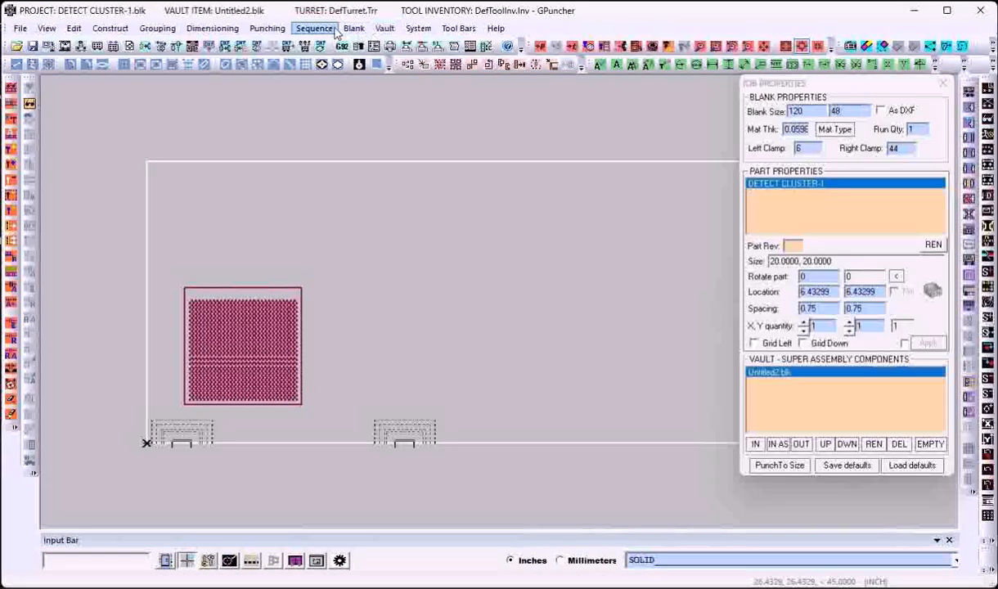
Step: Try to reset the punching sequence and sequence the sheet automatically before attaching tools
click(314, 28)
click(339, 366)
click(314, 27)
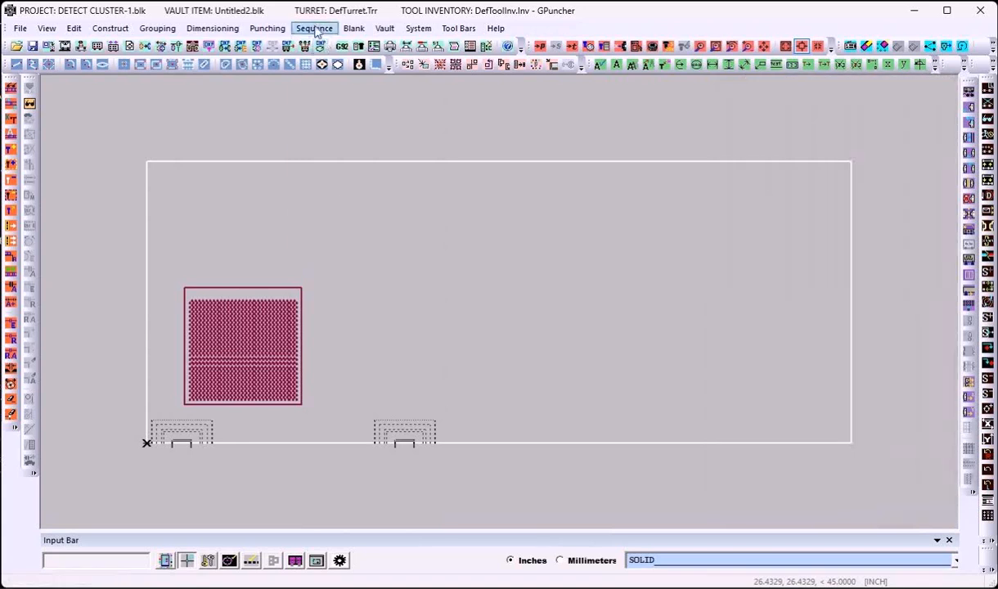
mouse_move(404, 123)
click(475, 118)
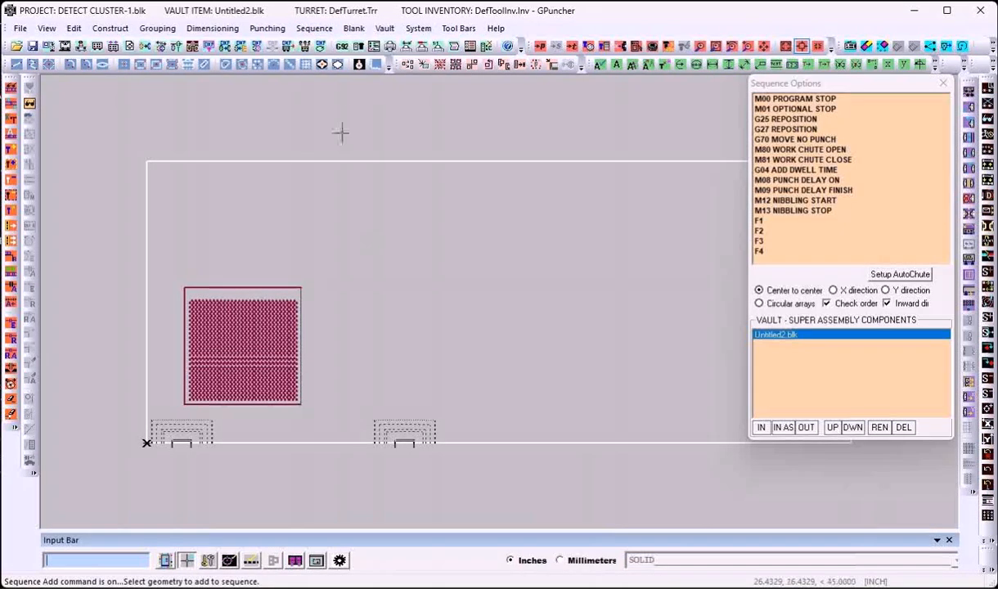
Step: Auto-tool the whole sheet using the tools from the turret
click(268, 28)
click(287, 65)
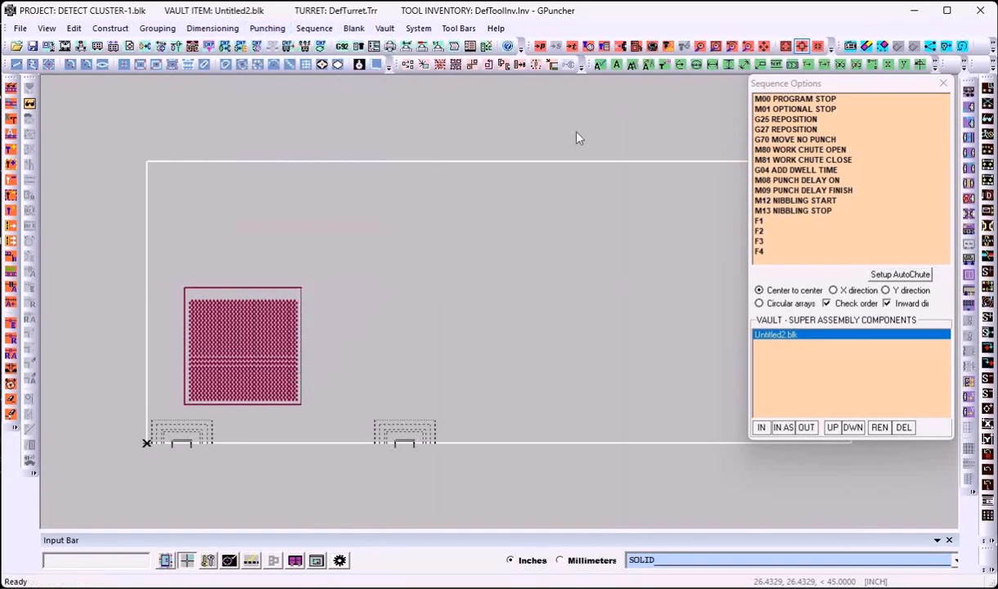
click(859, 230)
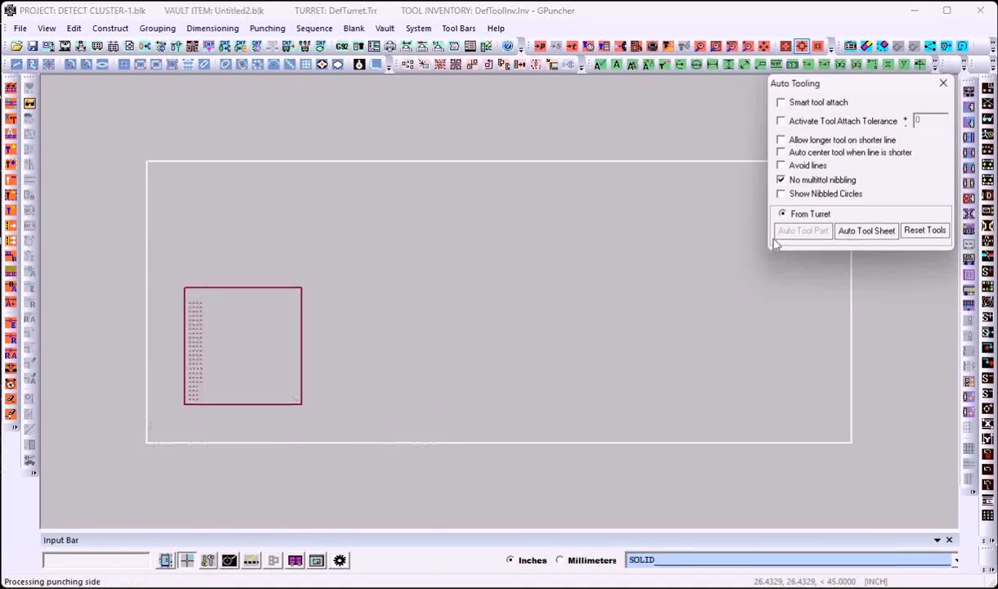
Step: Reset the punching sequence and generate an automatic sequence for the tooled sheet
click(315, 28)
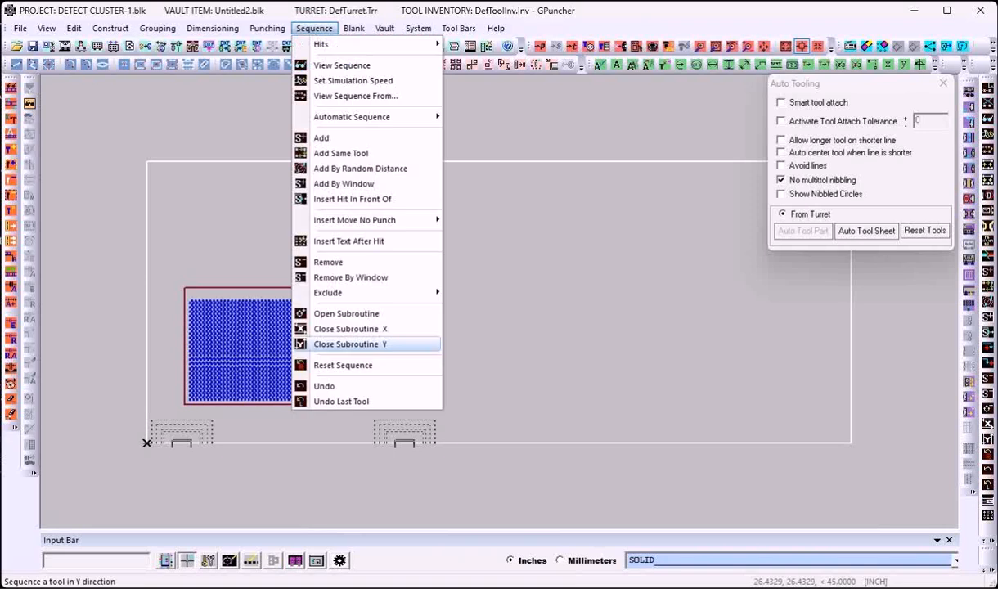
click(324, 364)
click(314, 28)
mouse_move(368, 116)
click(474, 116)
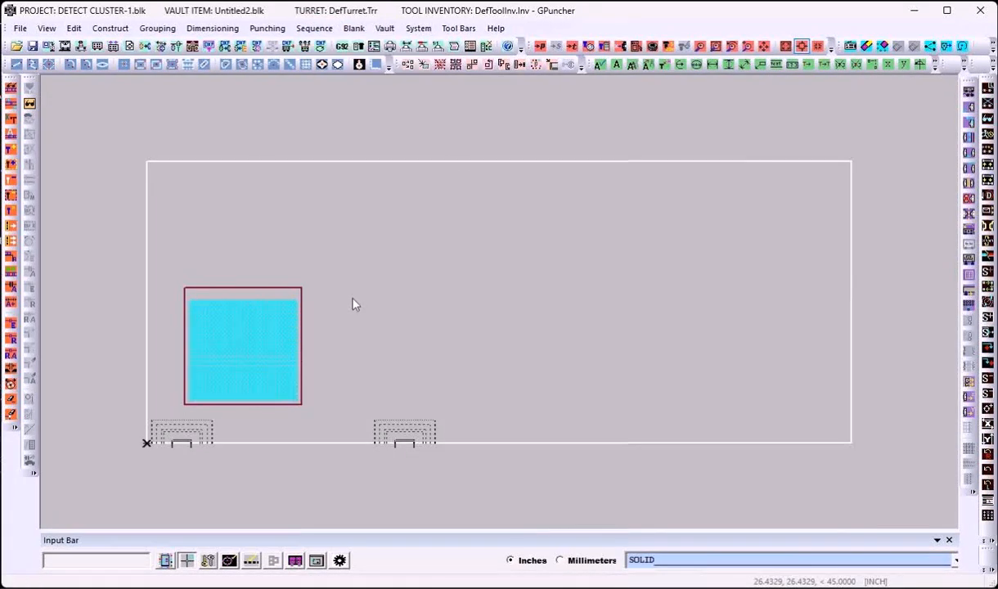
Step: Run the sequence simulation to review the punching order of single hits and cluster patterns
click(314, 28)
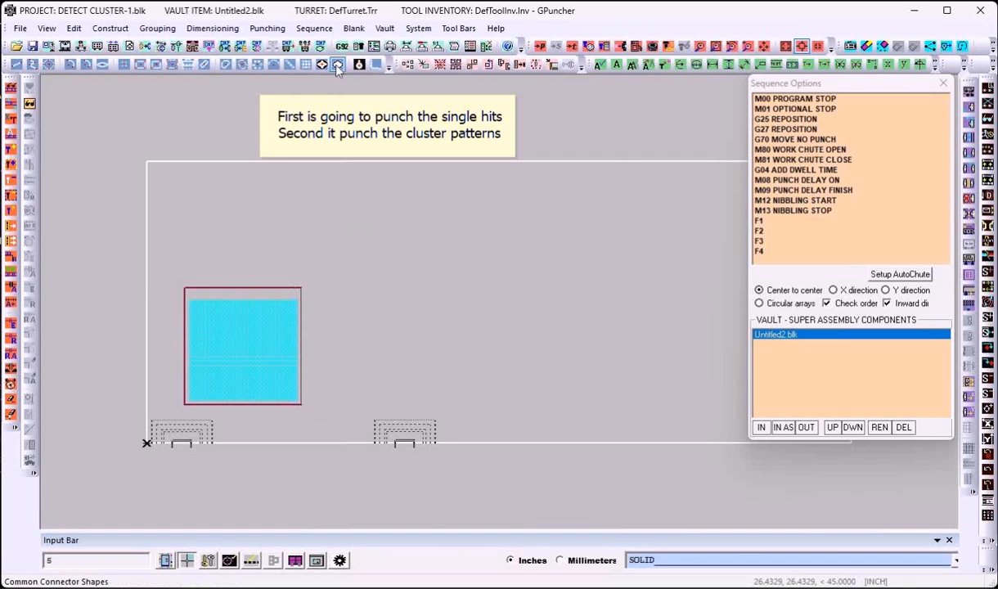
click(341, 65)
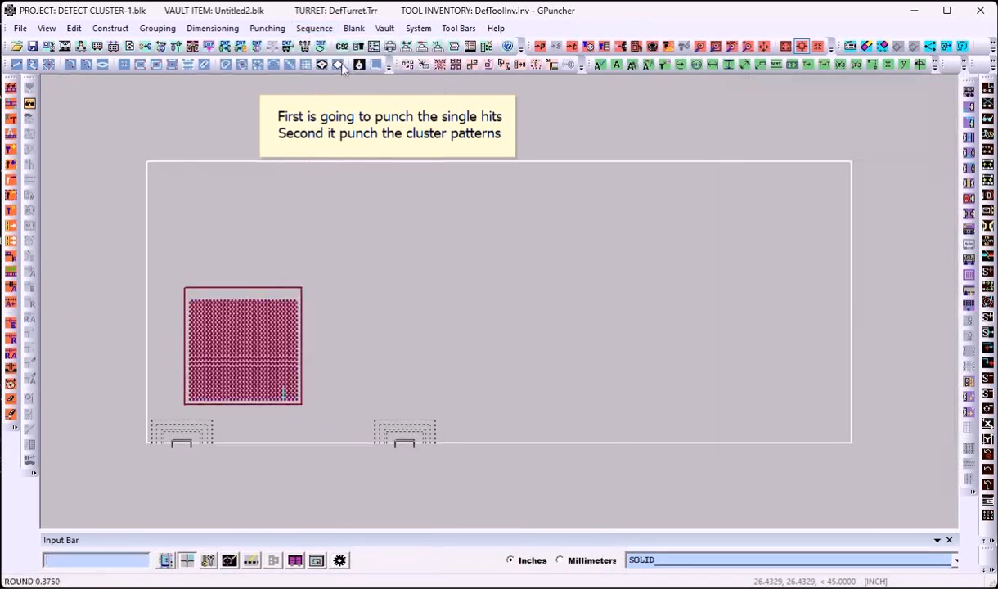